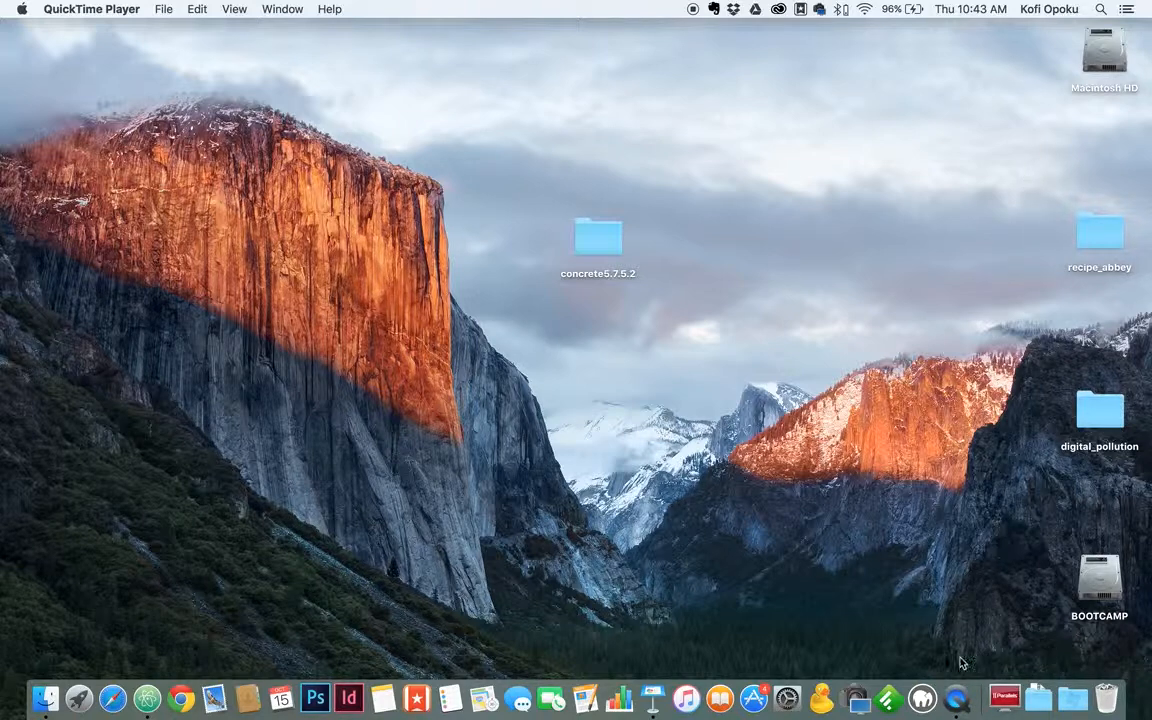
Start MAMP's local web and MySQL servers, authorising with the administrator password.
{"action": "left_click", "coordinate": [922, 698]}
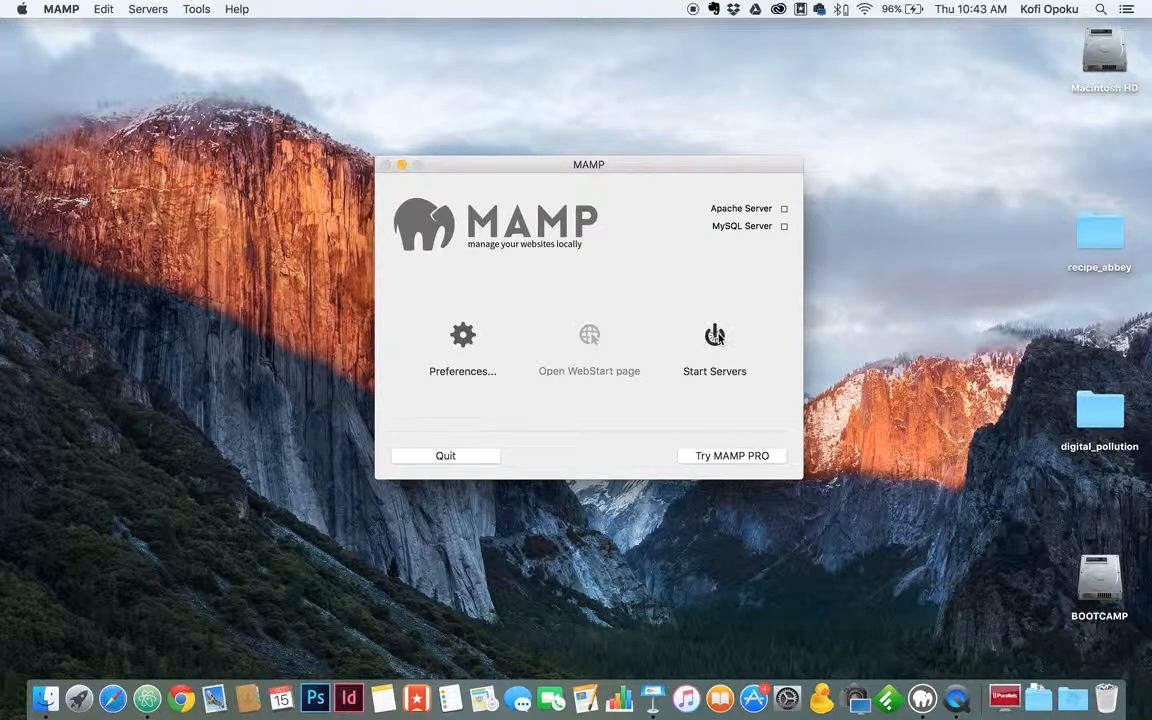
{"action": "left_click", "coordinate": [716, 337]}
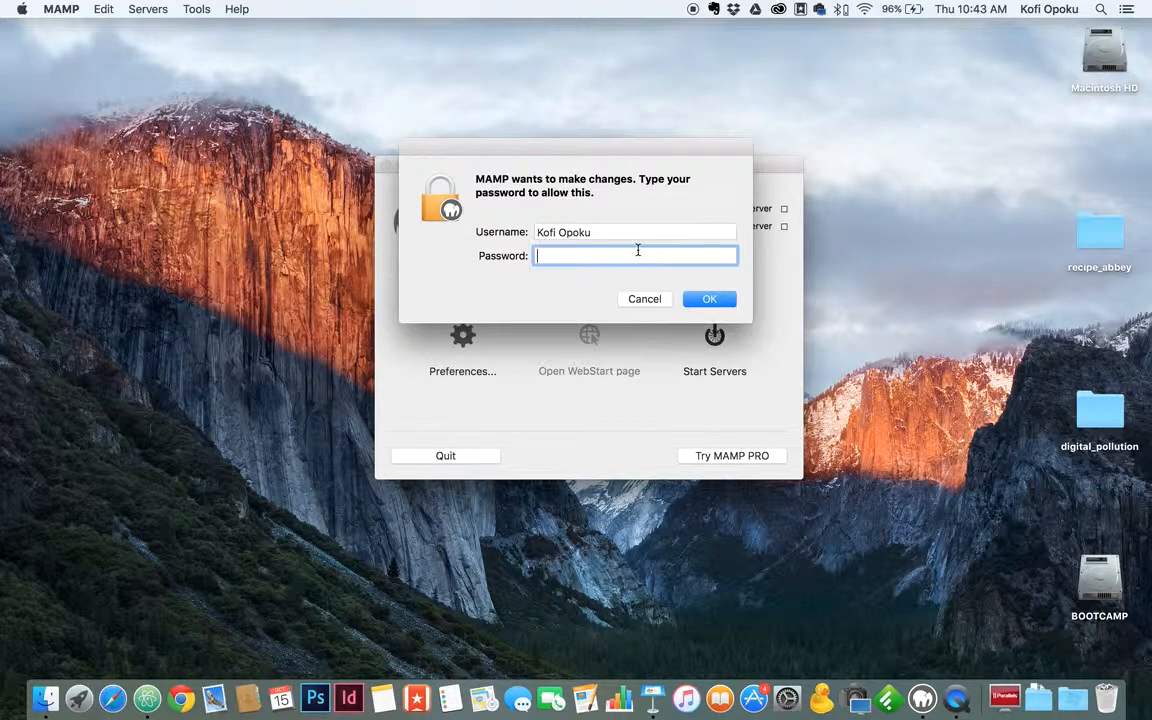
{"action": "type", "text": "•••••"}
{"action": "left_click", "coordinate": [692, 302]}
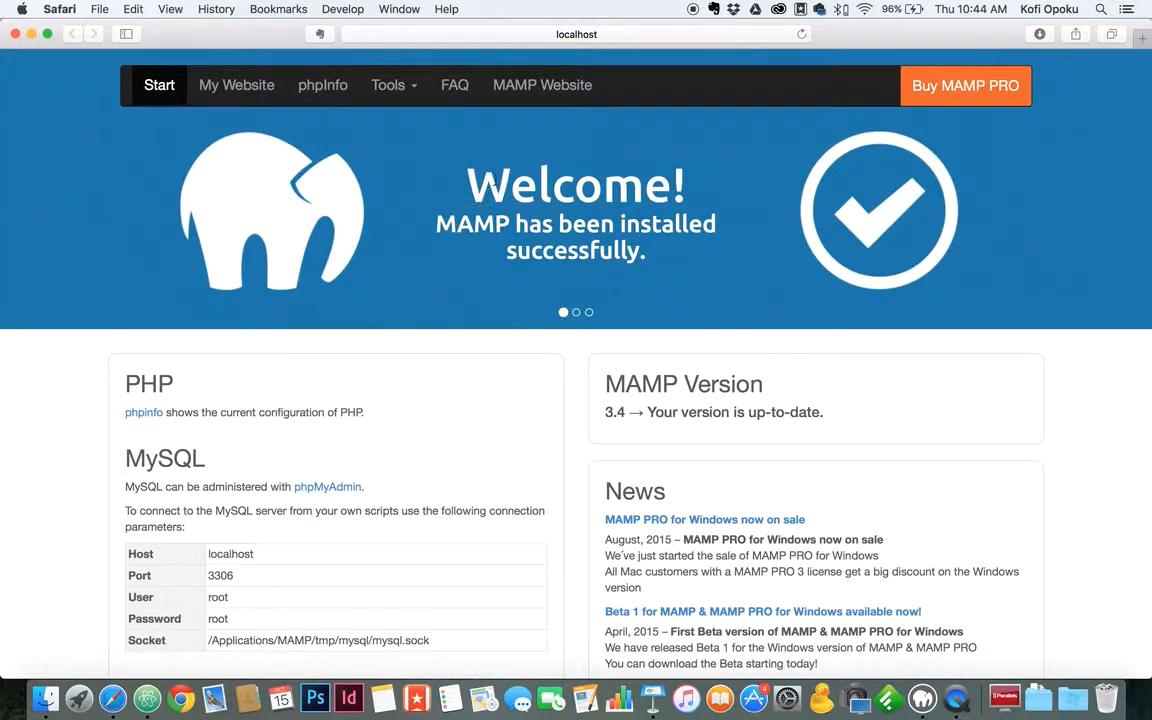
Load concrete5.org's Download concrete5 page in a new tab, then return to the MAMP tab and show the desktop.
{"action": "key", "text": "super+t"}
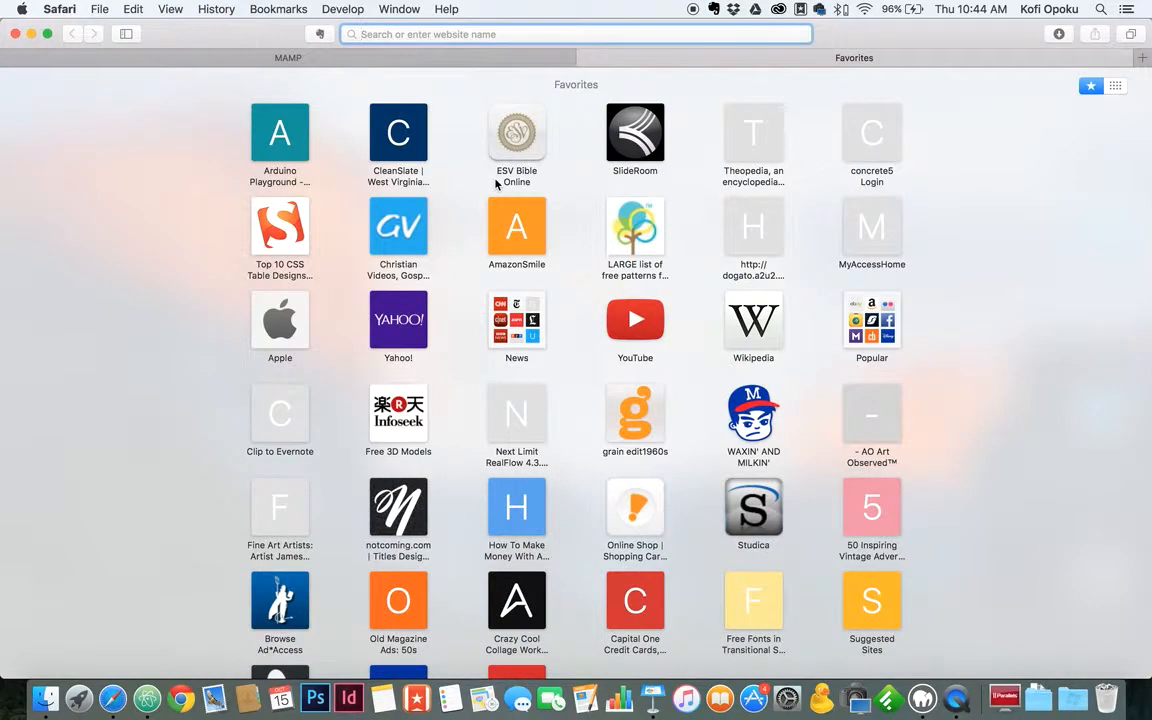
{"action": "type", "text": "concrete5.org"}
{"action": "key", "text": "Return"}
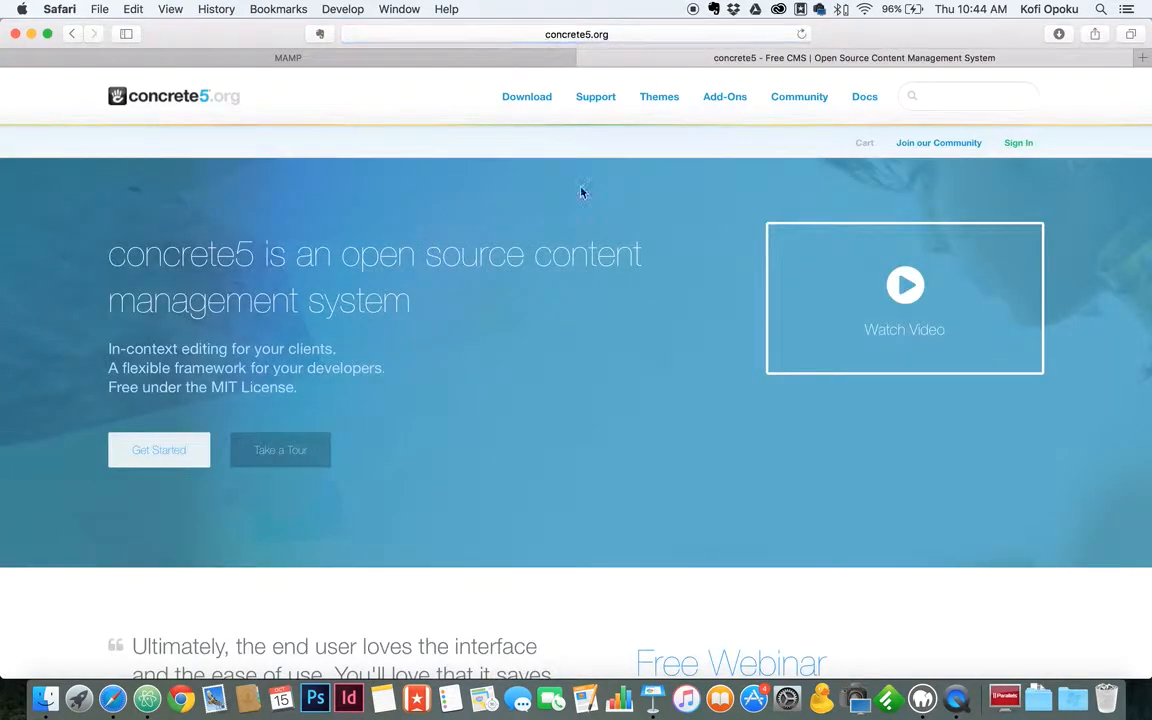
{"action": "mouse_move", "coordinate": [533, 101]}
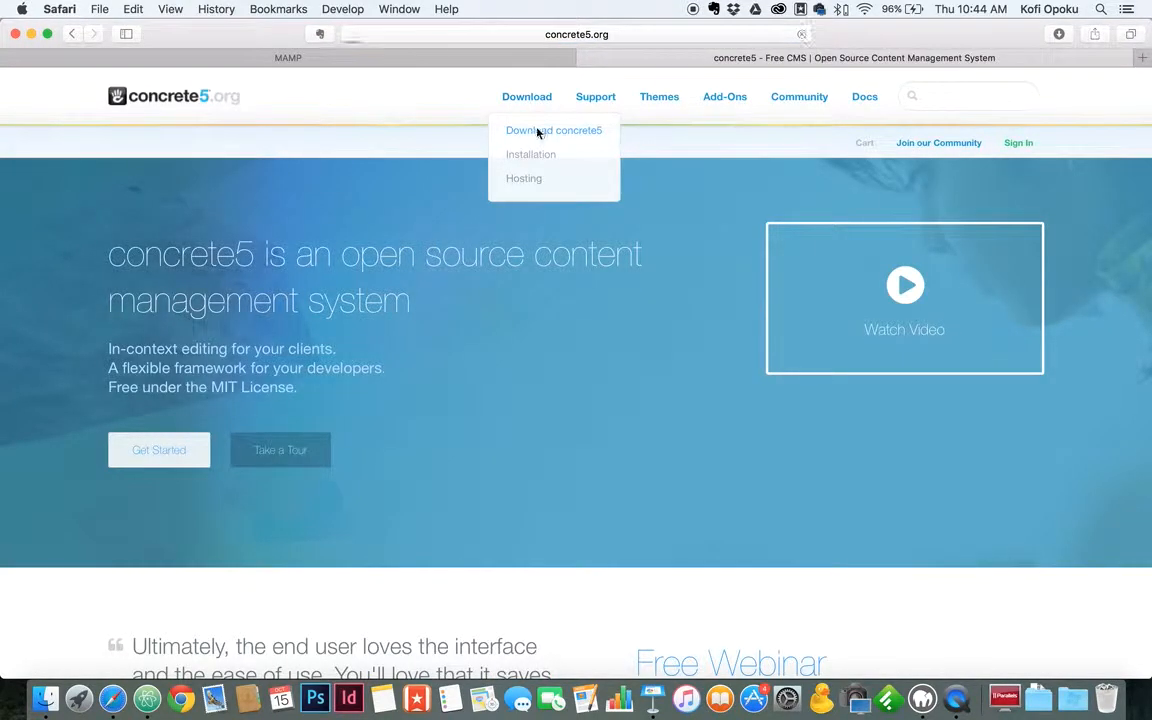
{"action": "left_click", "coordinate": [537, 131]}
{"action": "scroll", "coordinate": [438, 307], "scroll_direction": "down", "scroll_amount": 1}
{"action": "scroll", "coordinate": [438, 307], "scroll_direction": "down", "scroll_amount": 2}
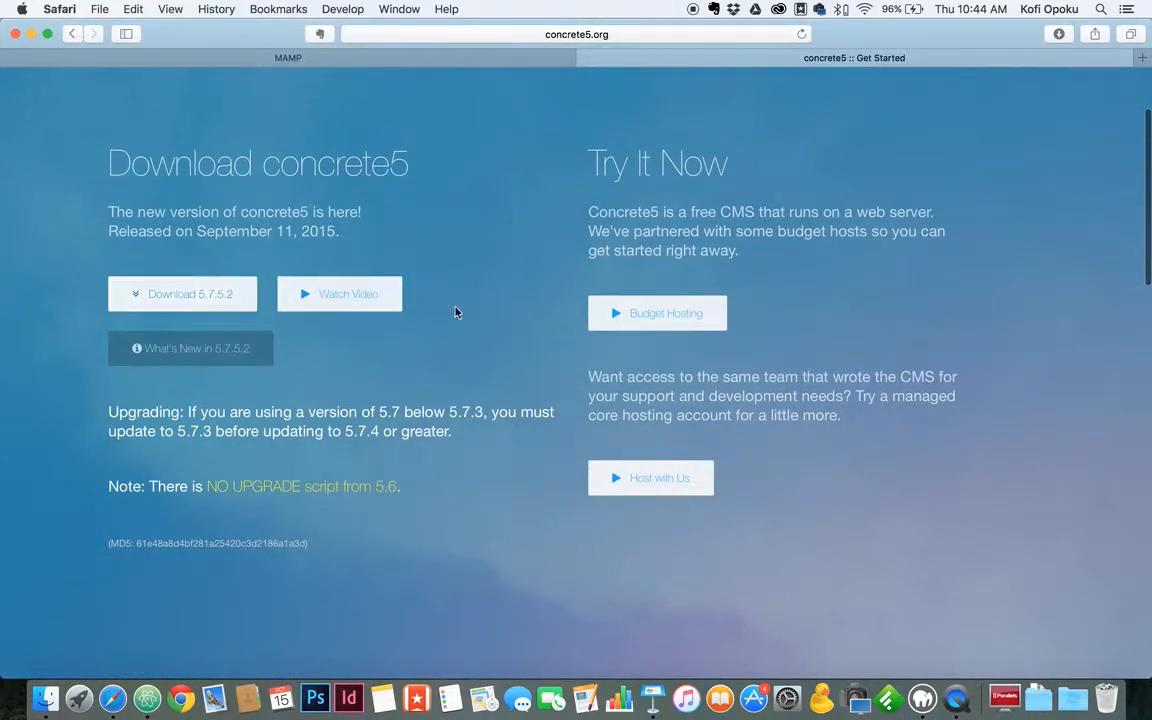
{"action": "scroll", "coordinate": [684, 254], "scroll_direction": "up", "scroll_amount": 3}
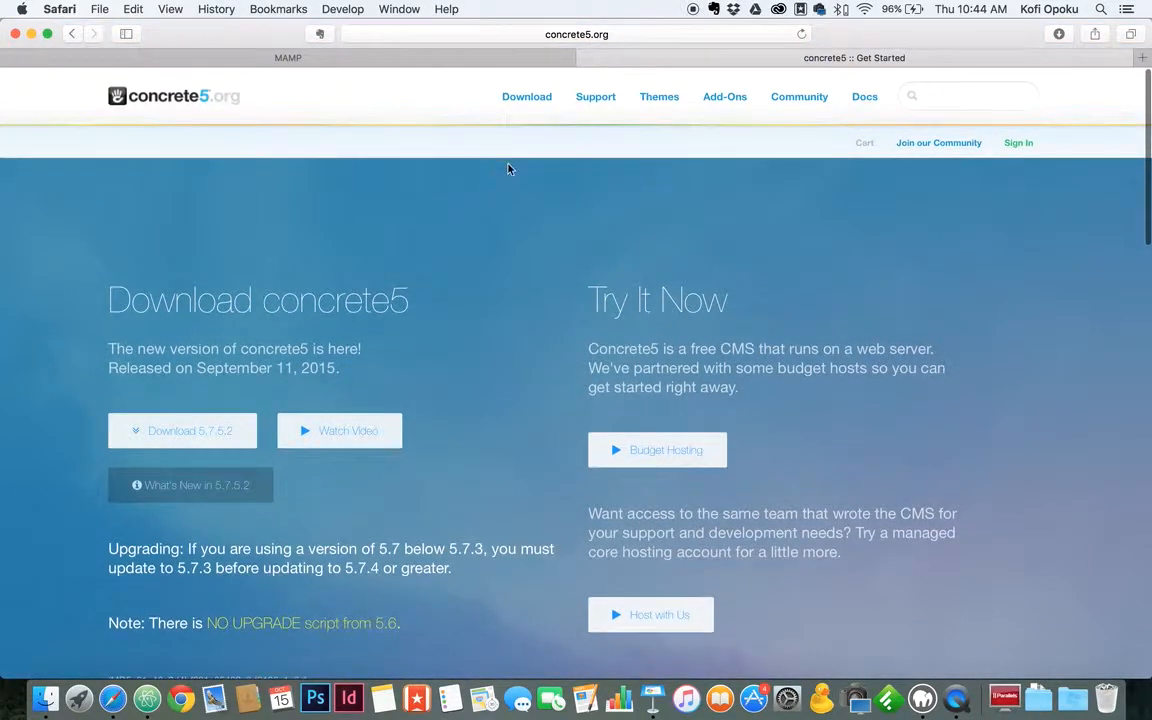
{"action": "left_click", "coordinate": [538, 57]}
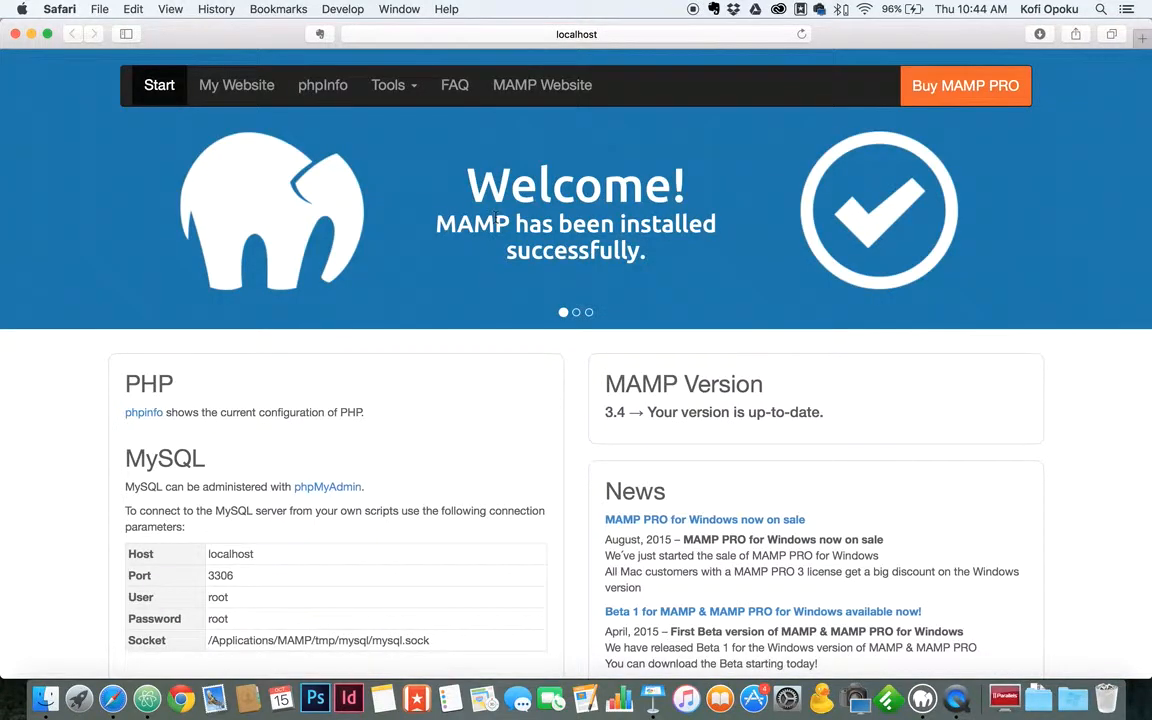
{"action": "key", "text": "F11"}
{"action": "left_click", "coordinate": [596, 237]}
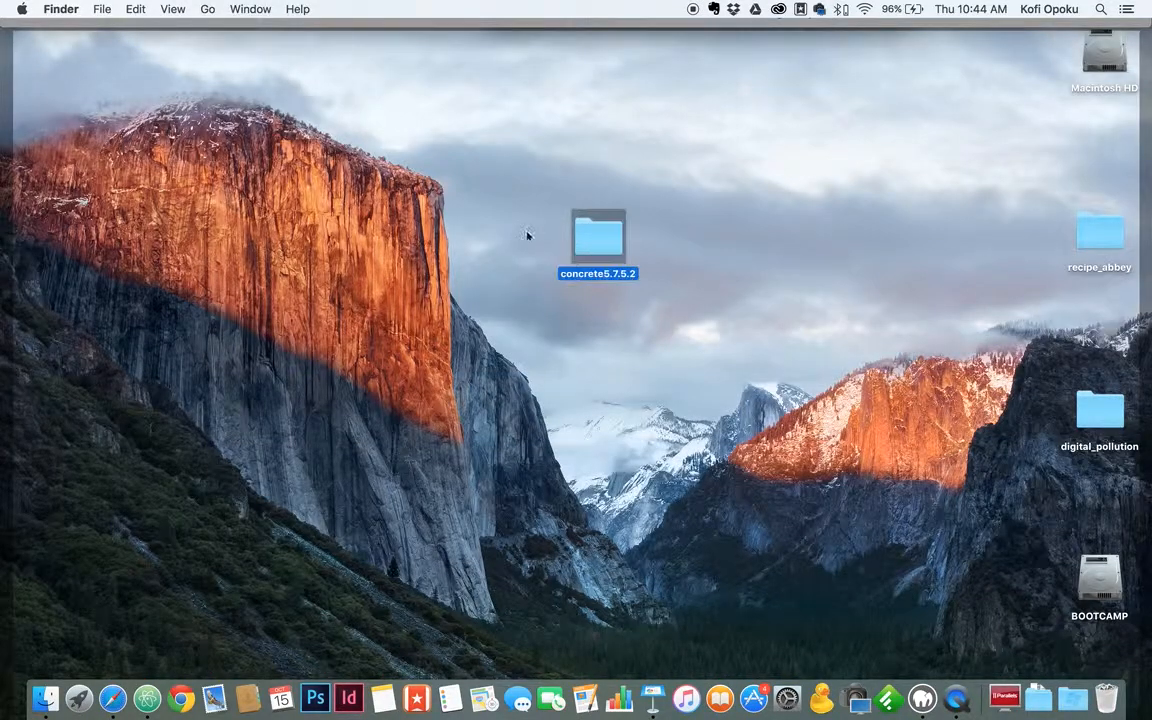
{"action": "left_click", "coordinate": [548, 236]}
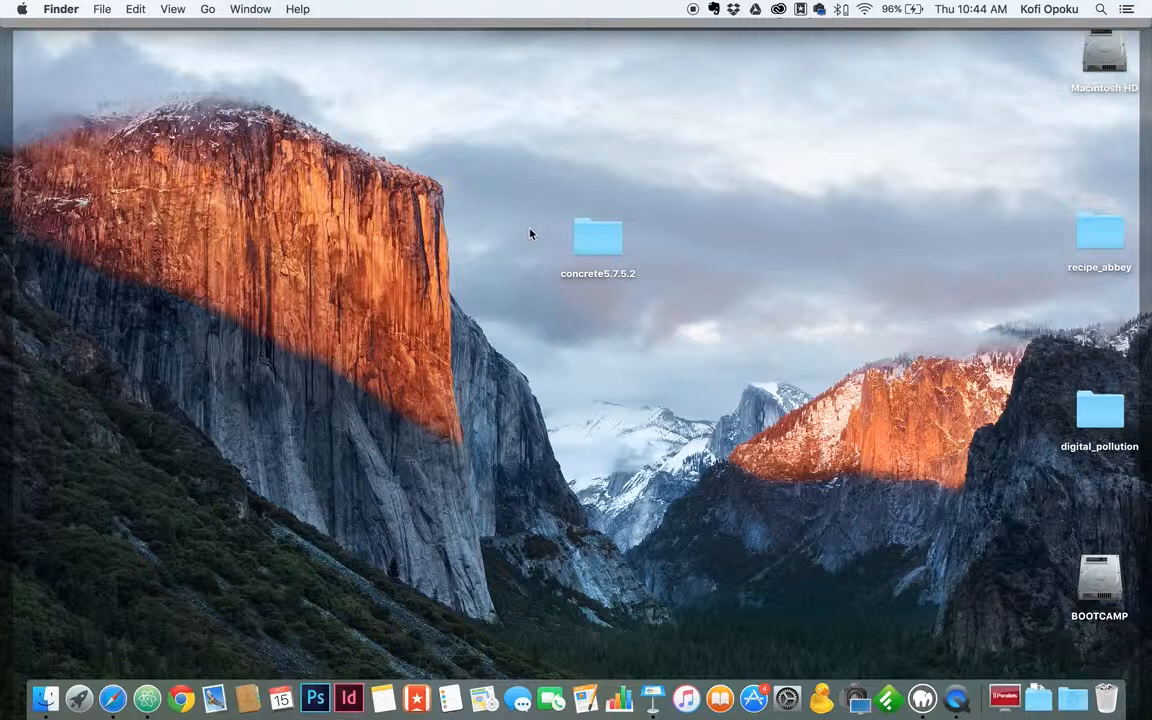
{"action": "left_click", "coordinate": [600, 236]}
{"action": "double_click", "coordinate": [601, 238]}
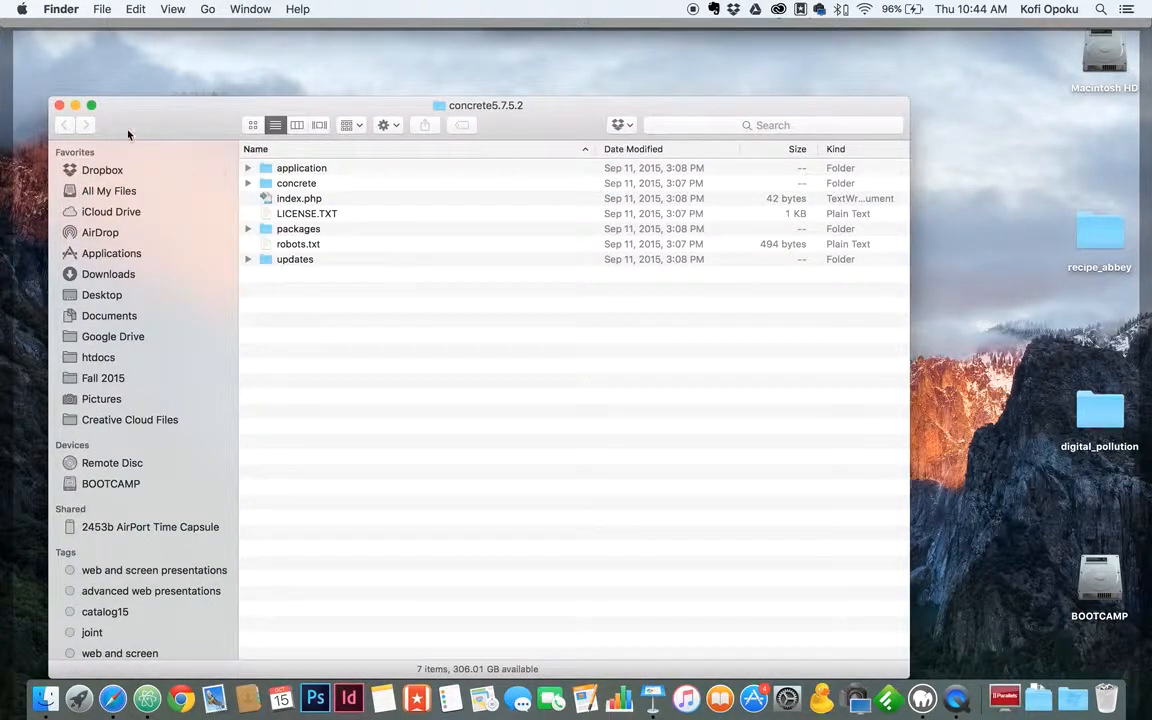
{"action": "left_click_drag", "start_coordinate": [128, 134], "coordinate": [230, 108]}
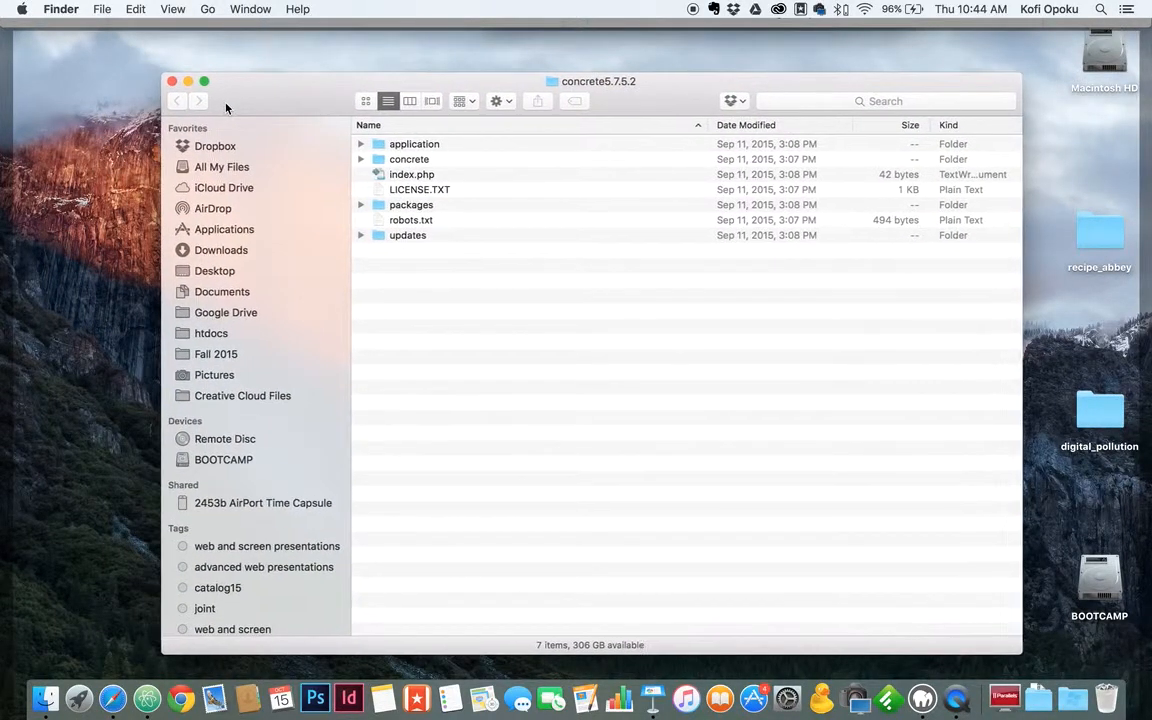
{"action": "left_click", "coordinate": [173, 82]}
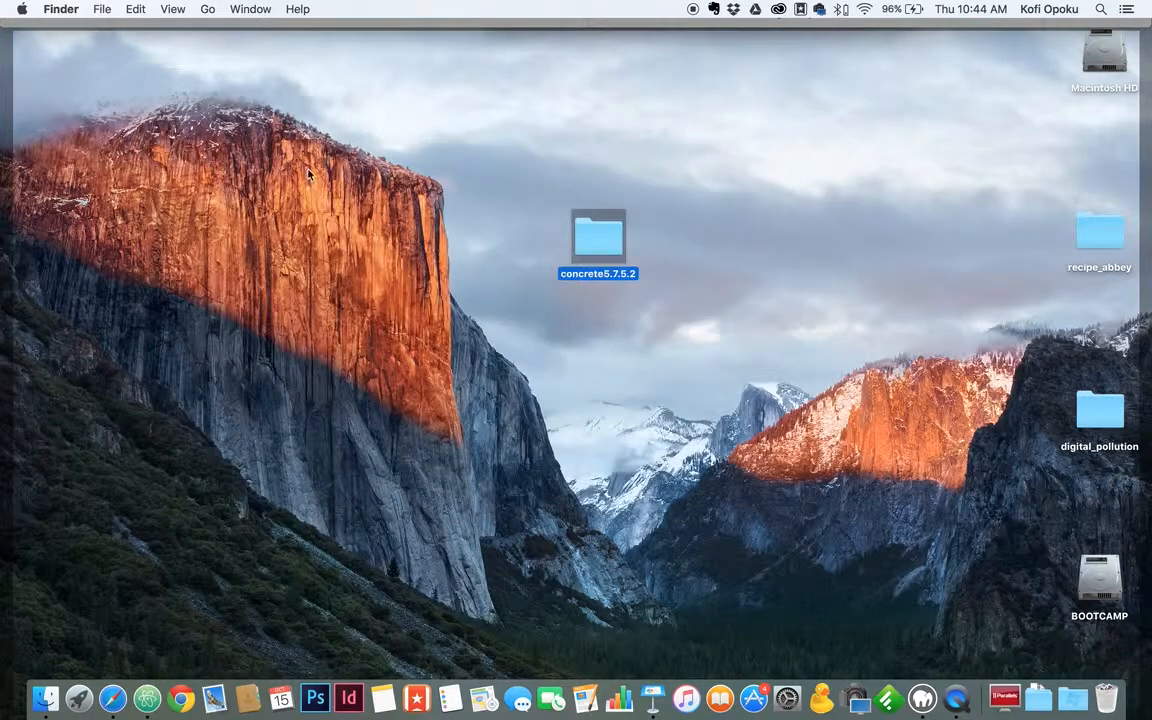
{"action": "left_click", "coordinate": [544, 231]}
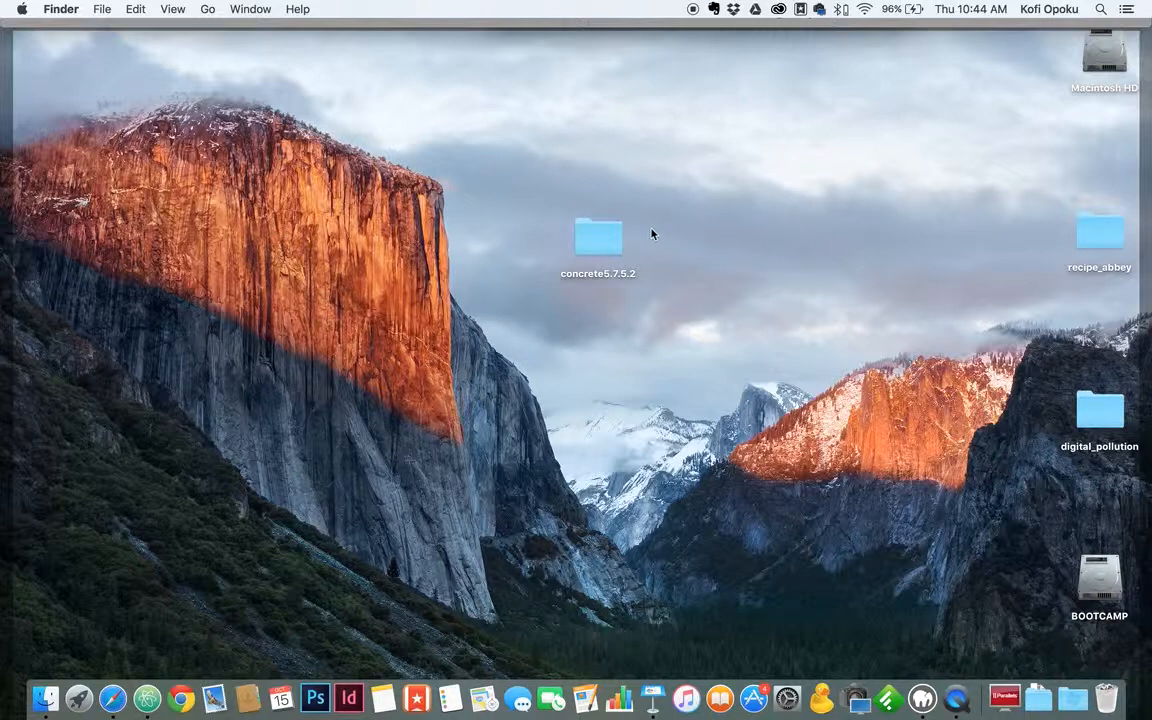
{"action": "left_click", "coordinate": [600, 260]}
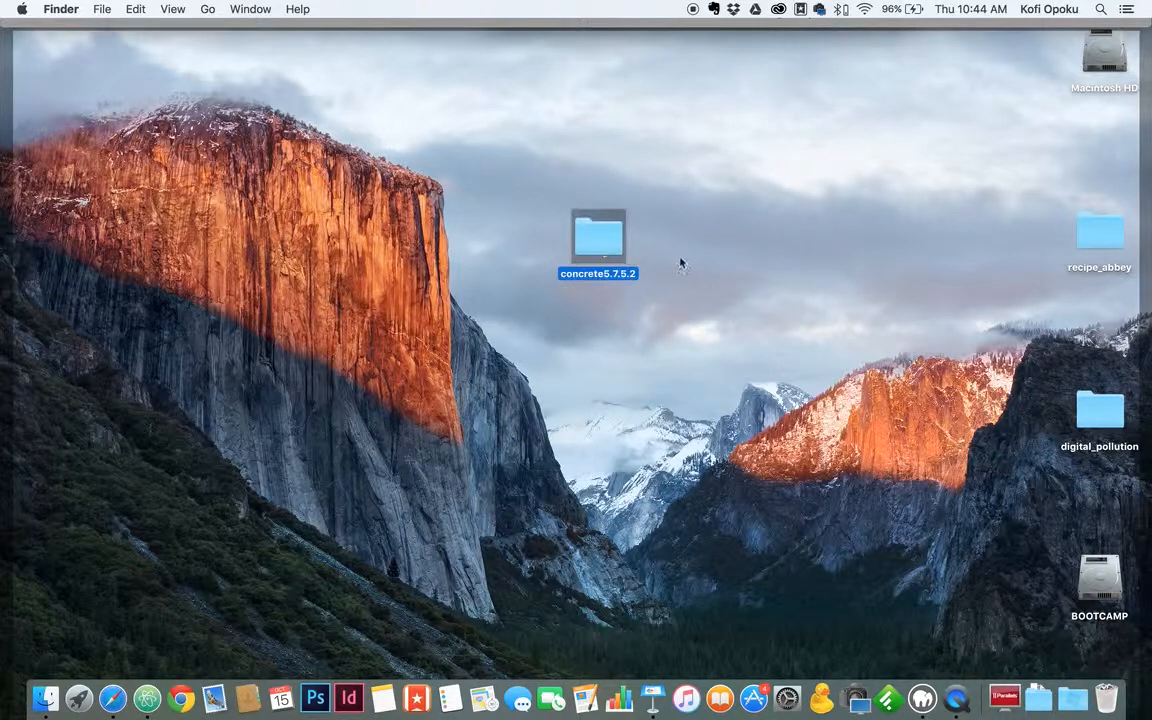
{"action": "left_click", "coordinate": [660, 257]}
{"action": "left_click", "coordinate": [590, 236]}
Paste the concrete5.7.5.2 folder into Macintosh HD > Applications > MAMP > htdocs.
{"action": "double_click", "coordinate": [1100, 88]}
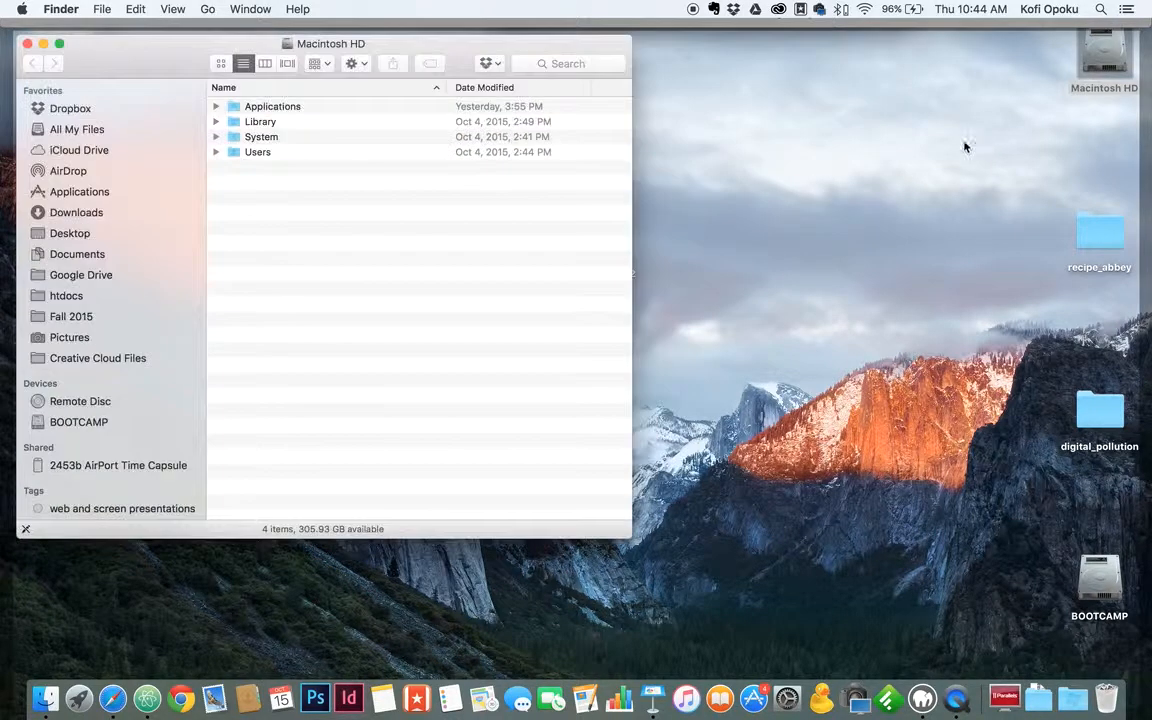
{"action": "double_click", "coordinate": [631, 236]}
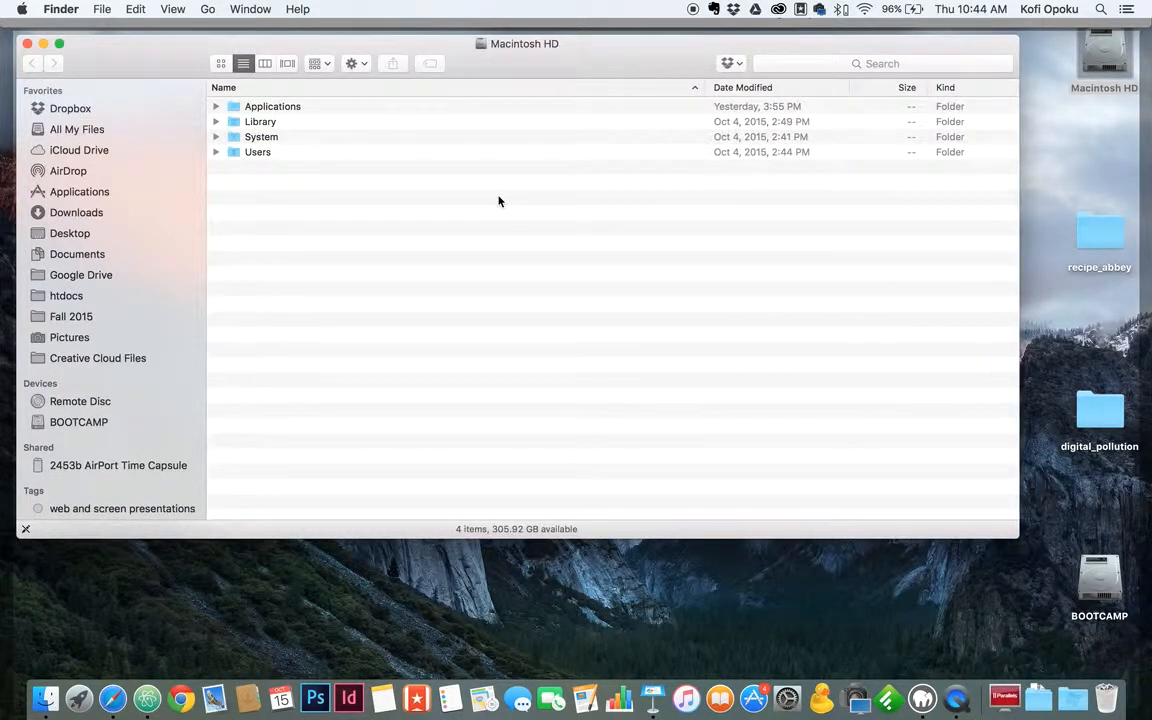
{"action": "left_click", "coordinate": [139, 196]}
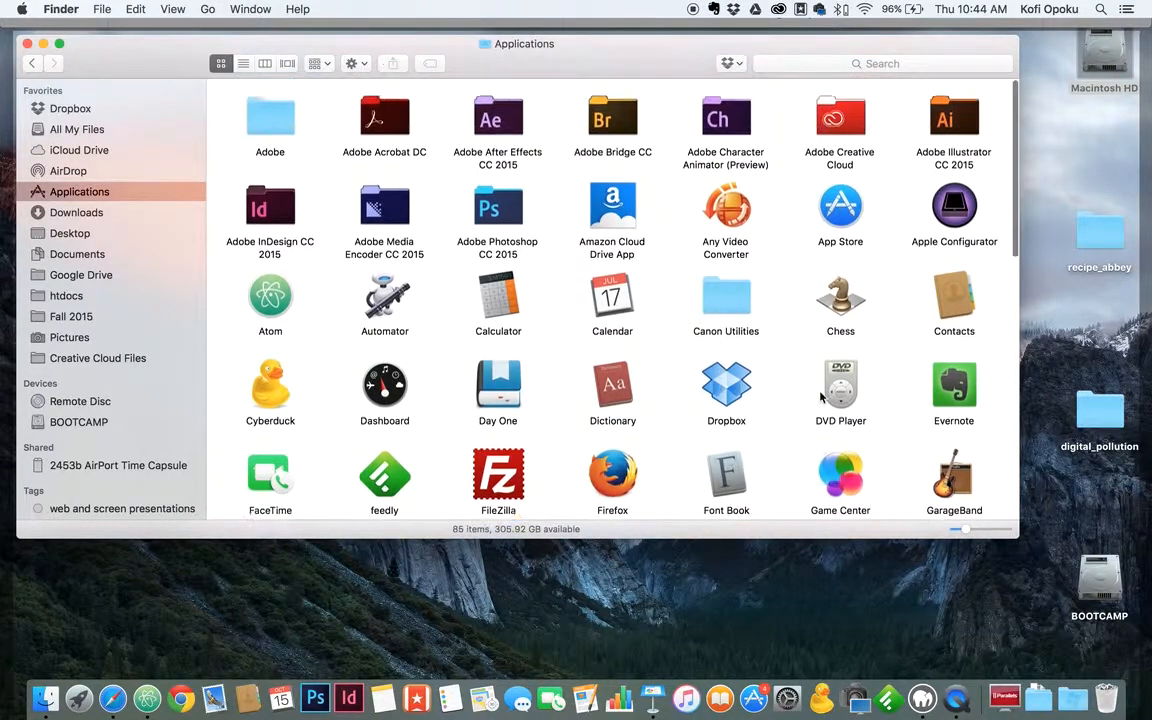
{"action": "scroll", "coordinate": [820, 395], "scroll_direction": "down", "scroll_amount": 10}
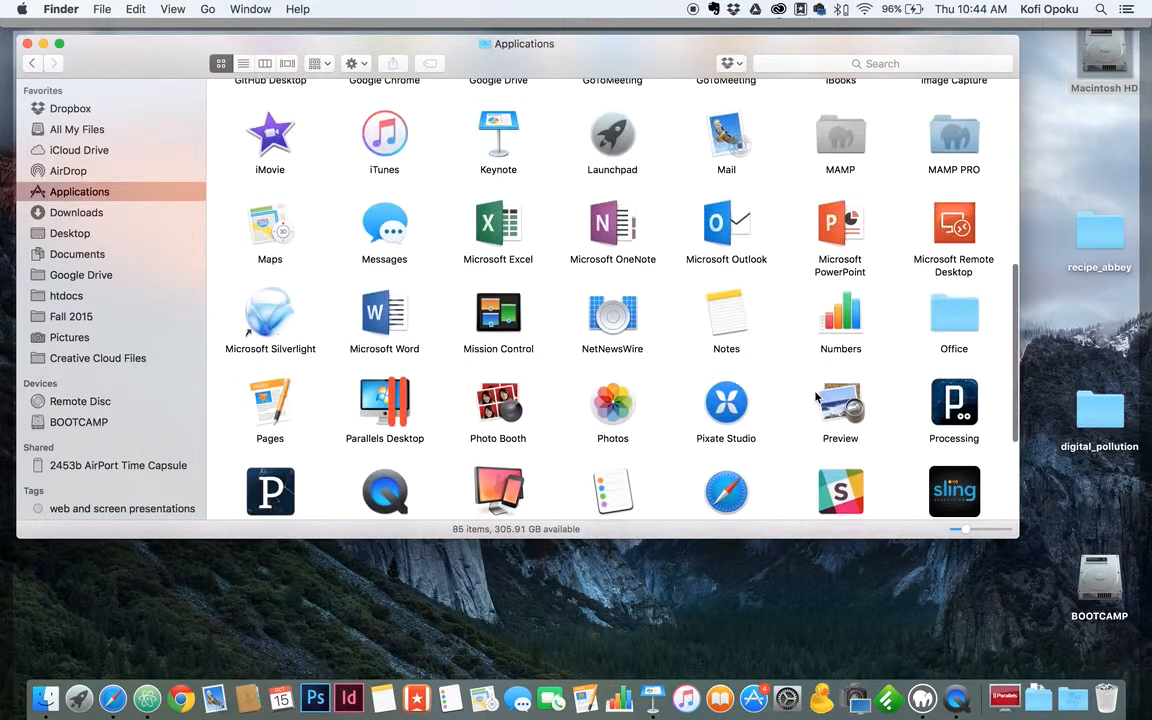
{"action": "double_click", "coordinate": [846, 136]}
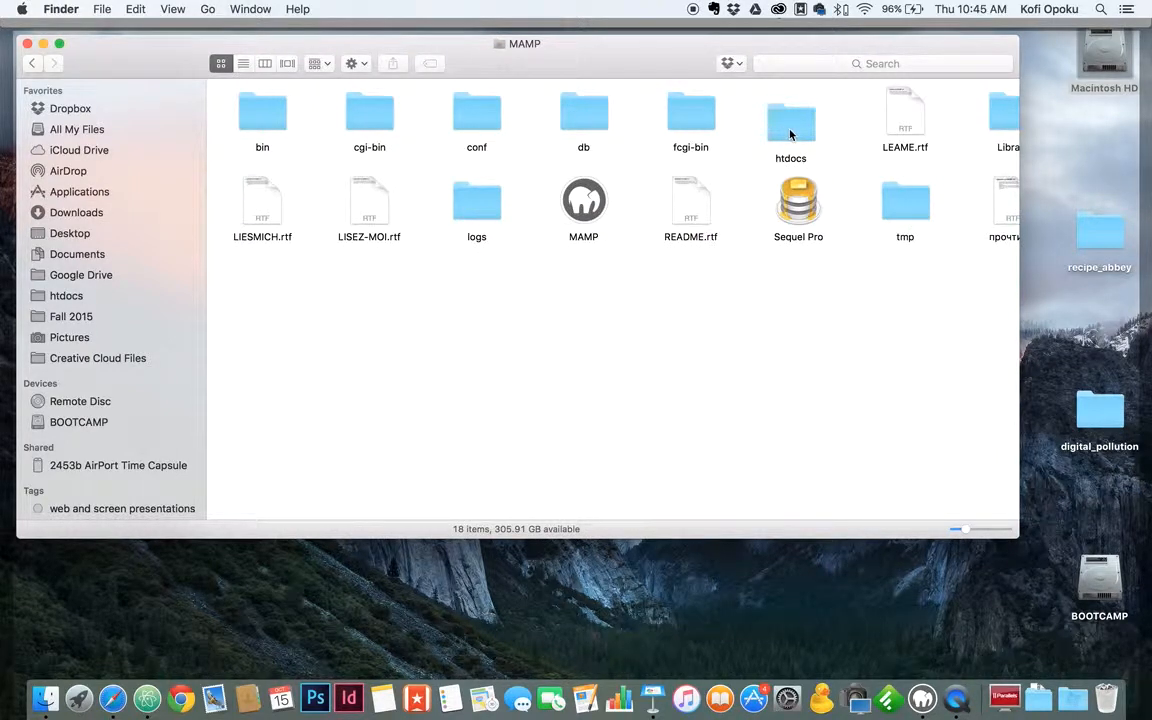
{"action": "mouse_move", "coordinate": [805, 132]}
{"action": "left_mouse_down"}
{"action": "mouse_move", "coordinate": [185, 295]}
{"action": "mouse_move", "coordinate": [95, 287]}
{"action": "mouse_move", "coordinate": [540, 237]}
{"action": "mouse_move", "coordinate": [800, 125]}
{"action": "left_mouse_up"}
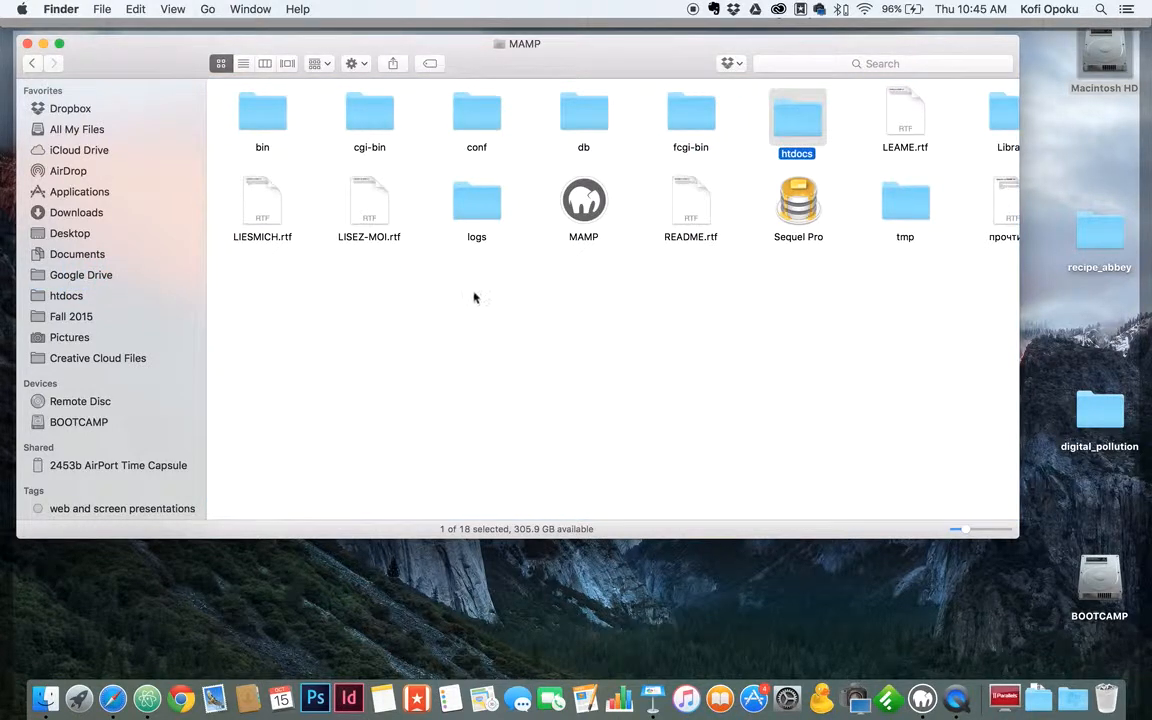
{"action": "left_click", "coordinate": [120, 297]}
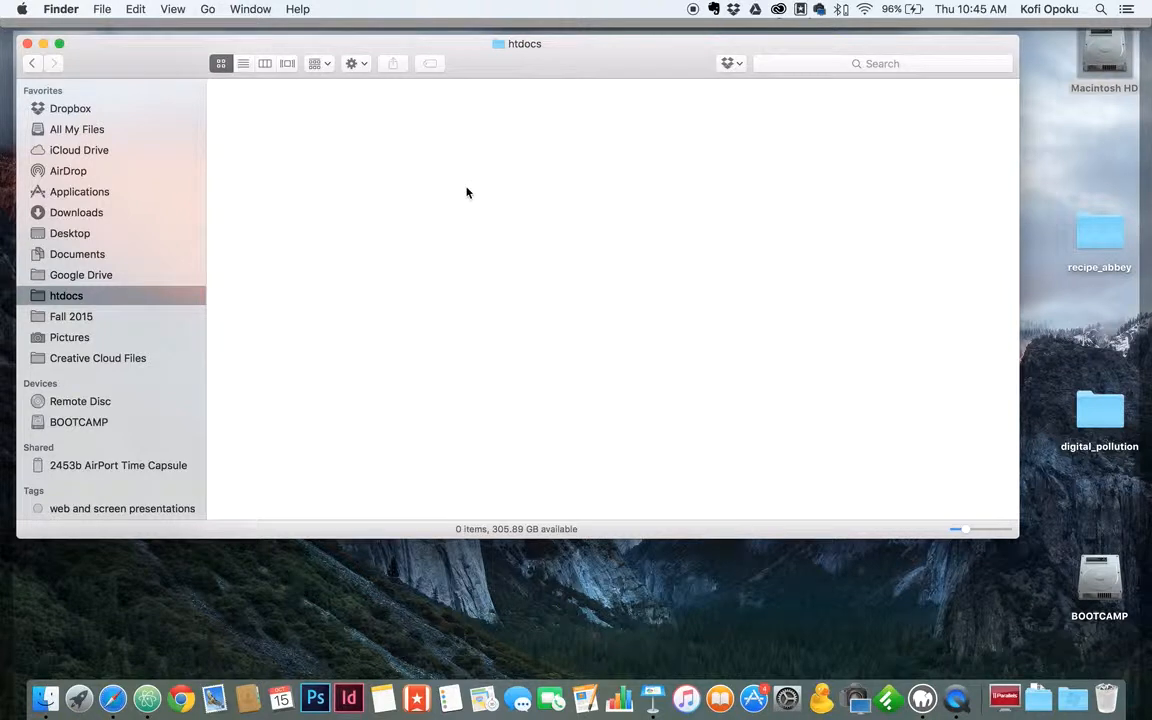
{"action": "key", "text": "super+v"}
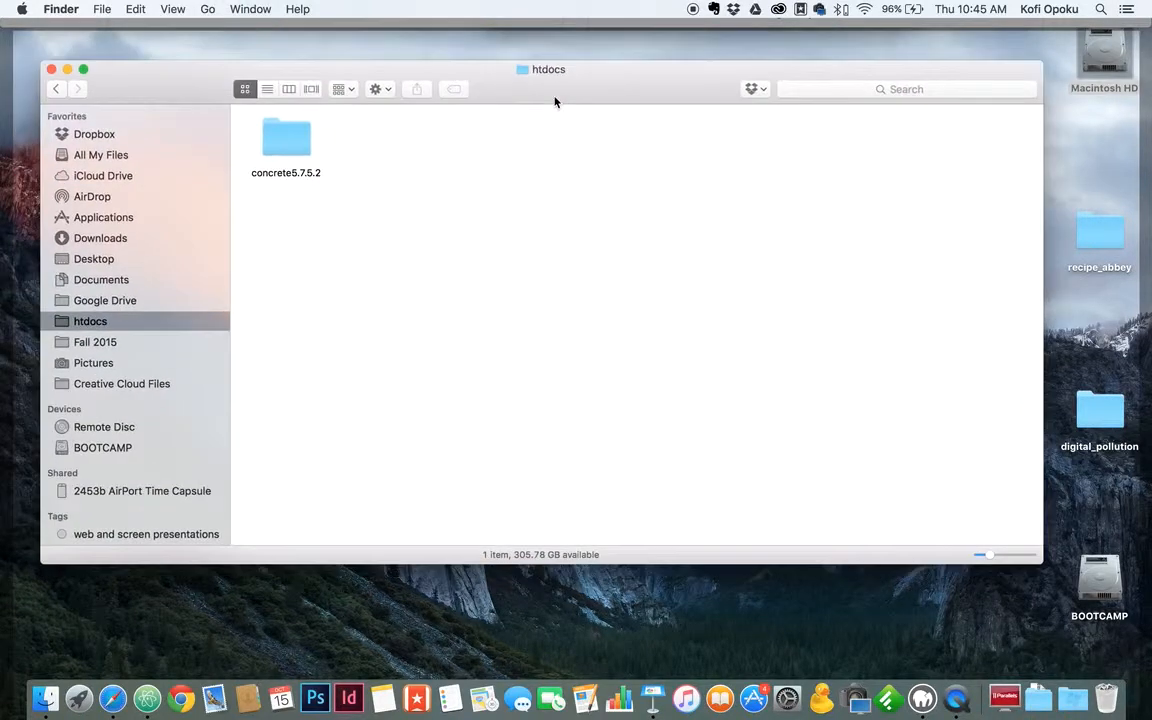
{"action": "left_click_drag", "start_coordinate": [555, 101], "coordinate": [607, 148]}
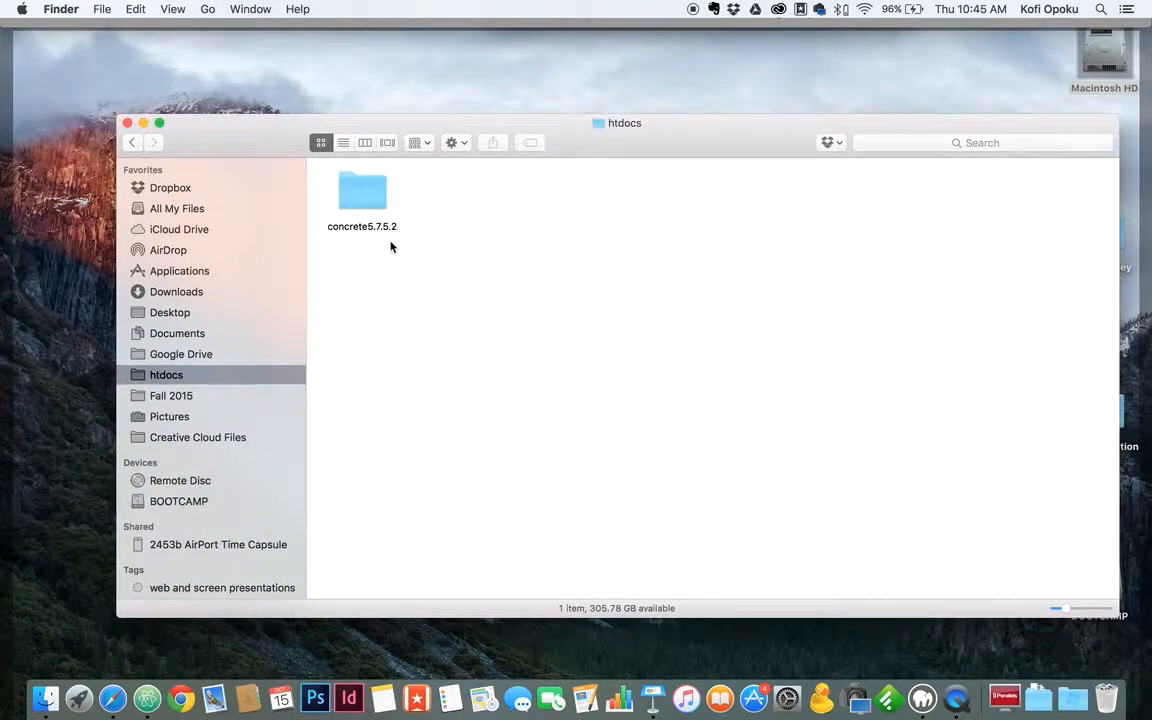
Rename the copied concrete5.7.5.2 folder to soundofmusic.
{"action": "left_click", "coordinate": [366, 227]}
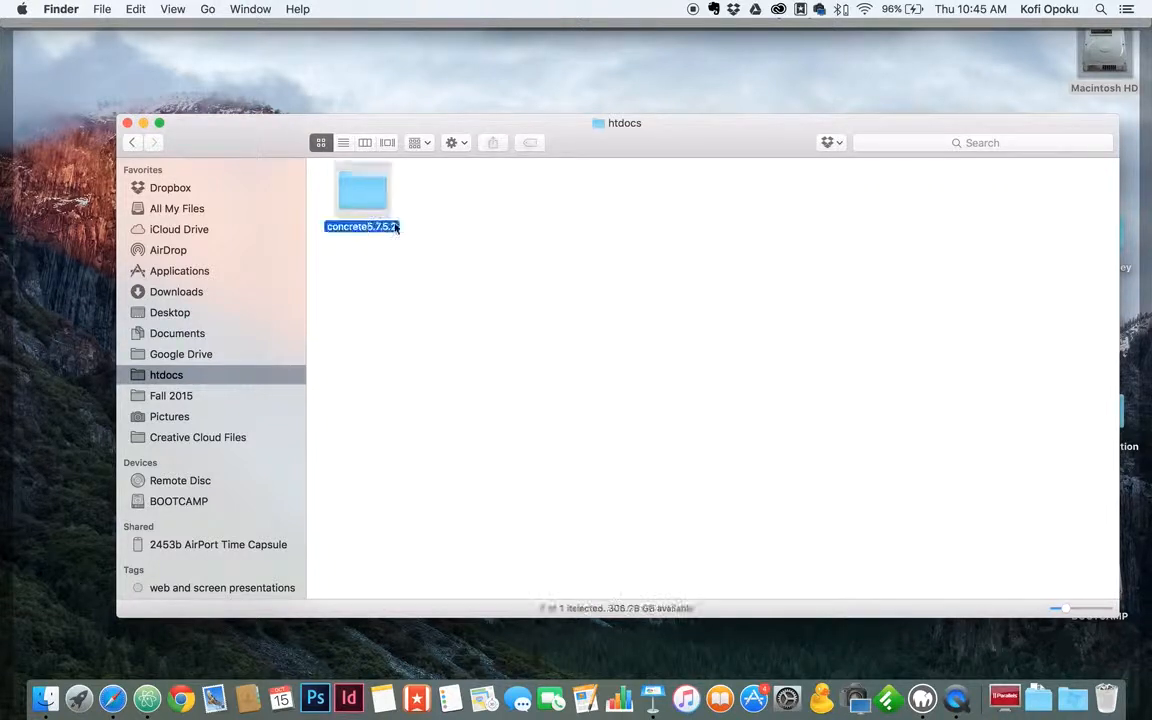
{"action": "left_click", "coordinate": [399, 228]}
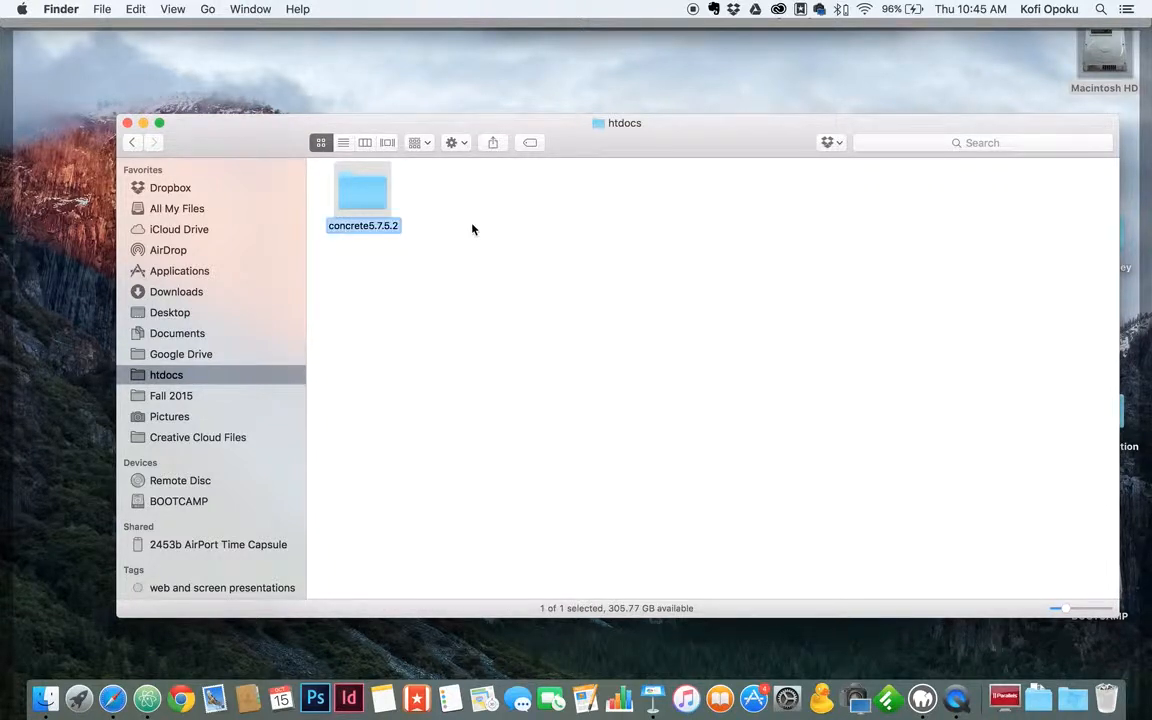
{"action": "type", "text": "sound"}
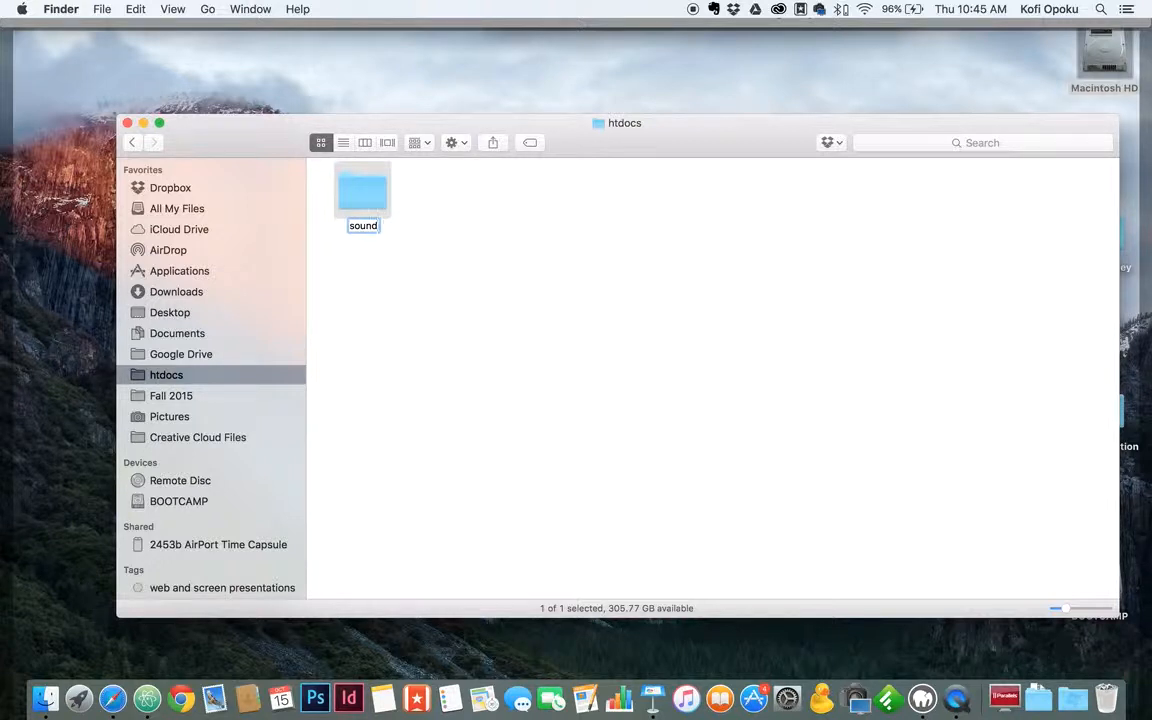
{"action": "type", "text": "ofmusic"}
{"action": "left_click", "coordinate": [470, 226]}
{"action": "left_click", "coordinate": [365, 185]}
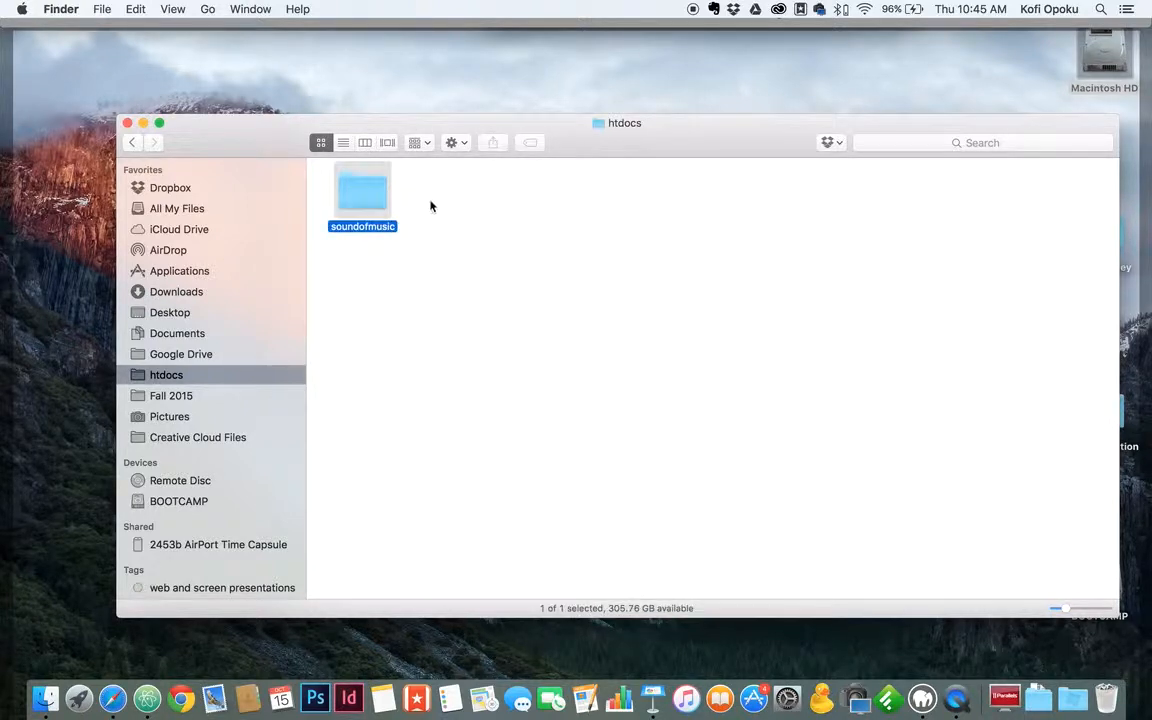
Deselect the soundofmusic folder and reposition the htdocs Finder window.
{"action": "left_click_drag", "start_coordinate": [213, 134], "coordinate": [177, 97]}
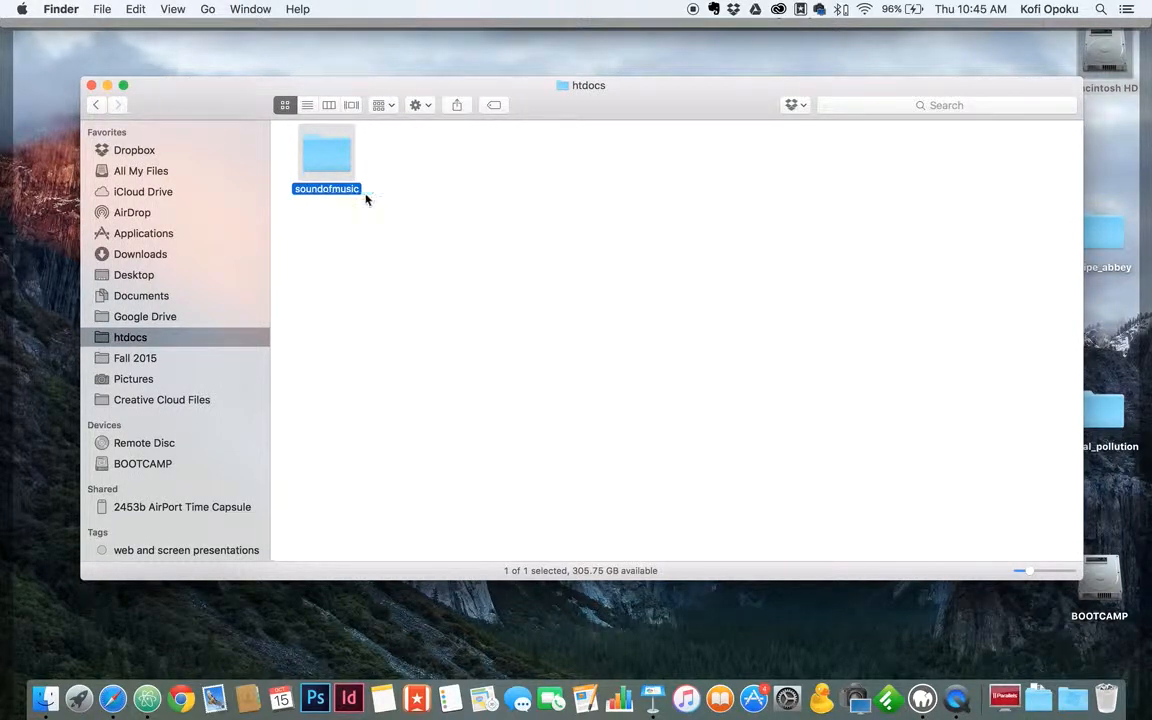
{"action": "left_click", "coordinate": [386, 218]}
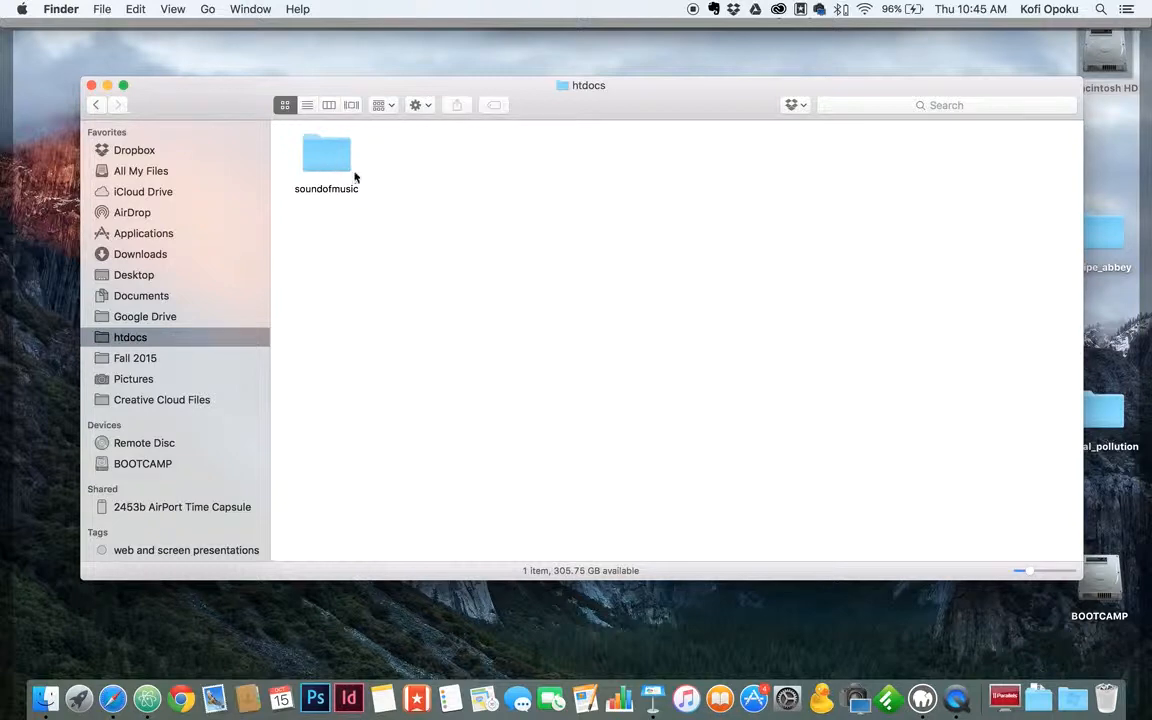
{"action": "left_click_drag", "start_coordinate": [204, 112], "coordinate": [172, 147]}
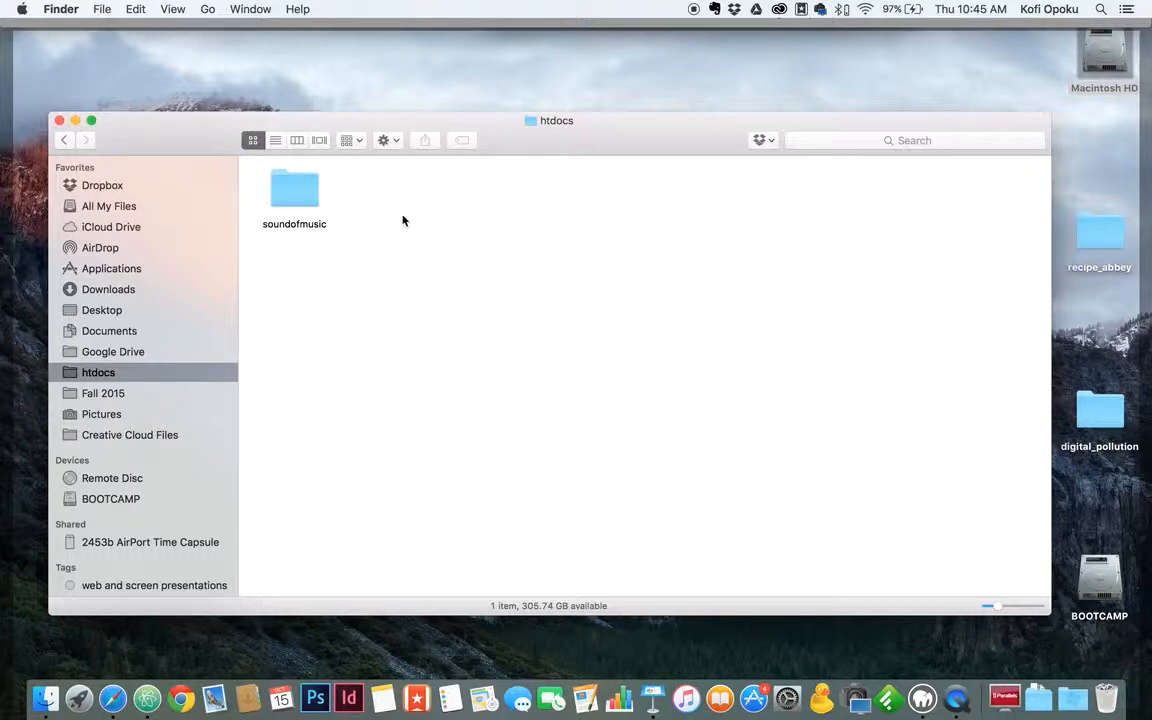
{"action": "left_click_drag", "start_coordinate": [163, 147], "coordinate": [262, 128]}
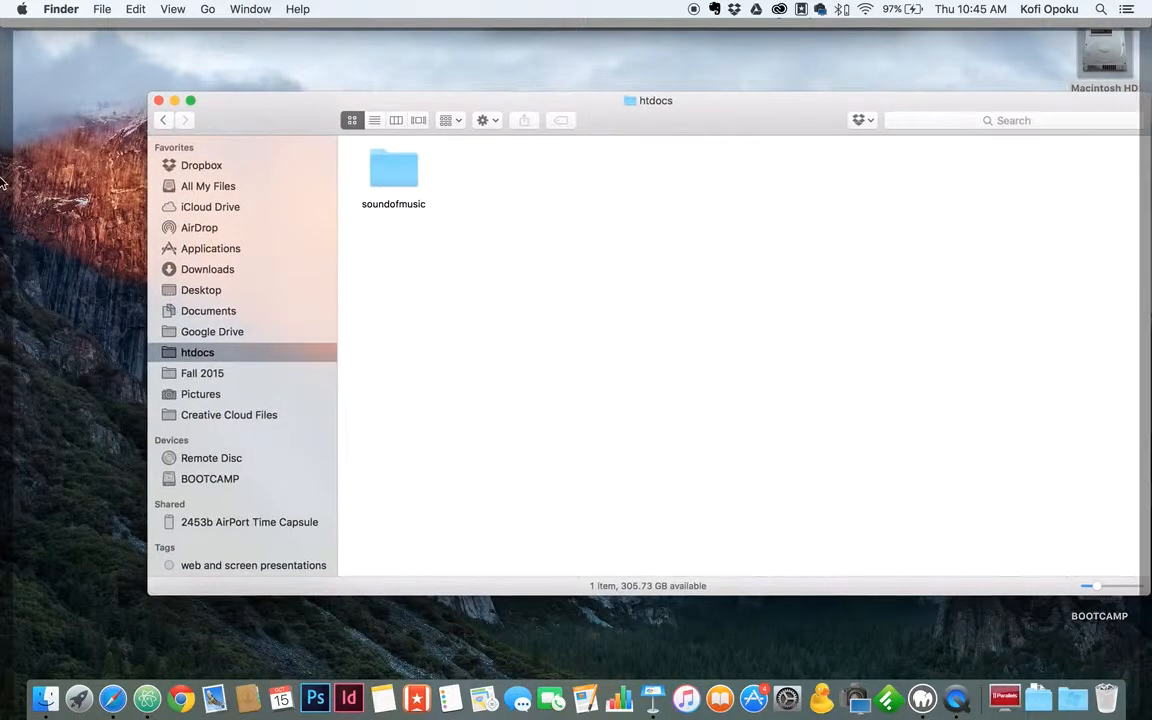
Bring the MAMP start page forward and open phpMyAdmin's Databases list from its Tools menu.
{"action": "left_click", "coordinate": [2, 185]}
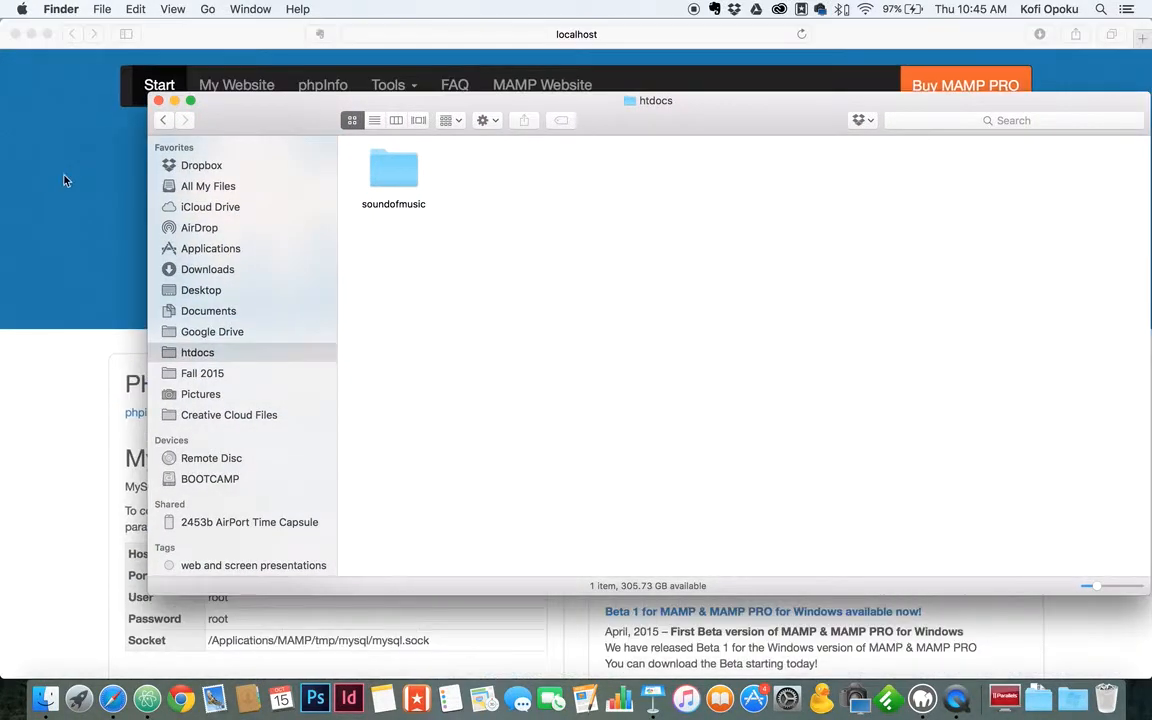
{"action": "left_click", "coordinate": [101, 212]}
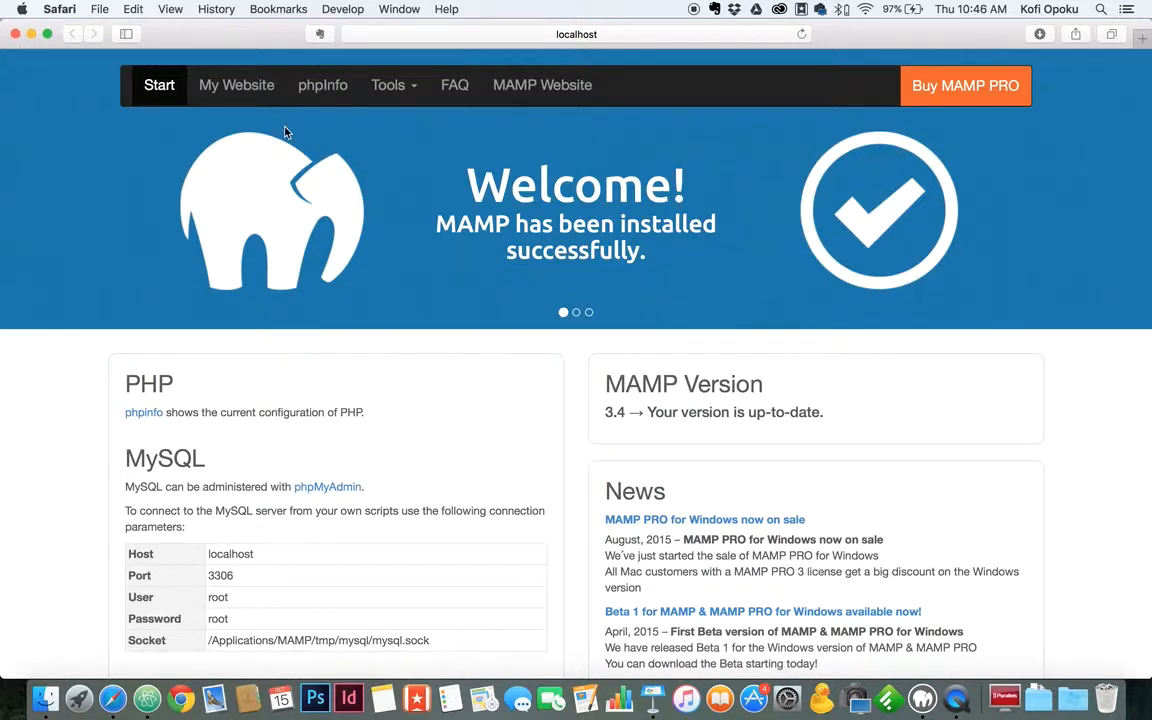
{"action": "left_click", "coordinate": [413, 88]}
{"action": "left_click", "coordinate": [408, 122]}
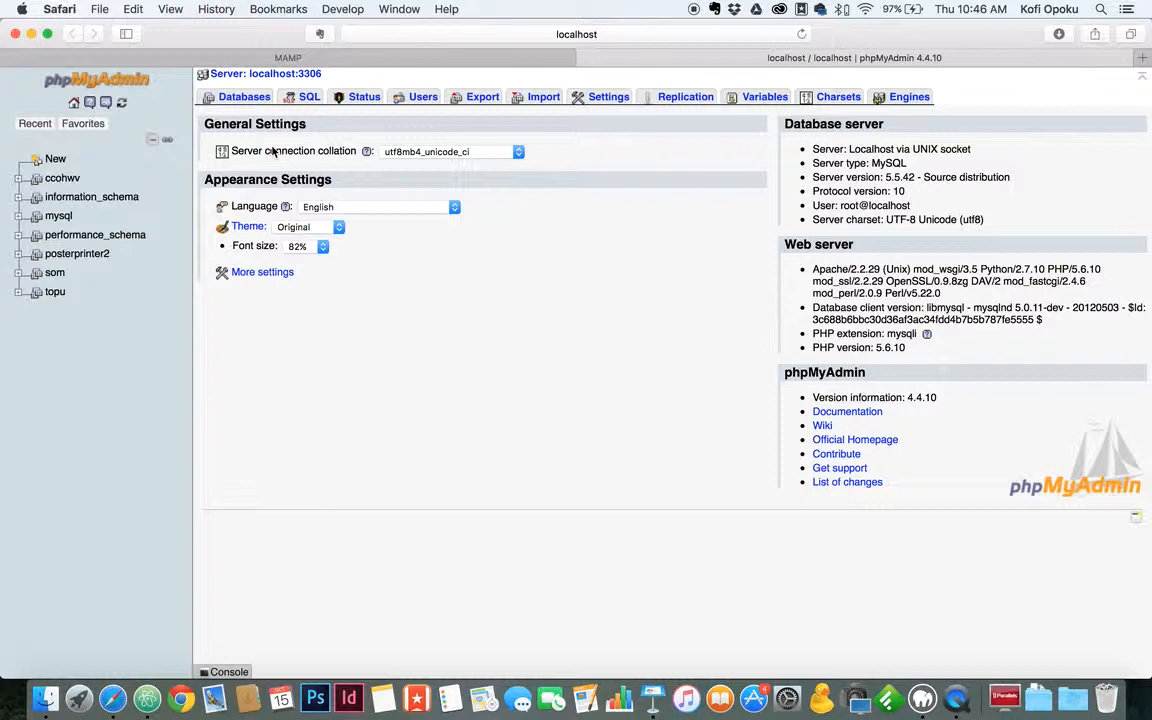
{"action": "left_click", "coordinate": [240, 96]}
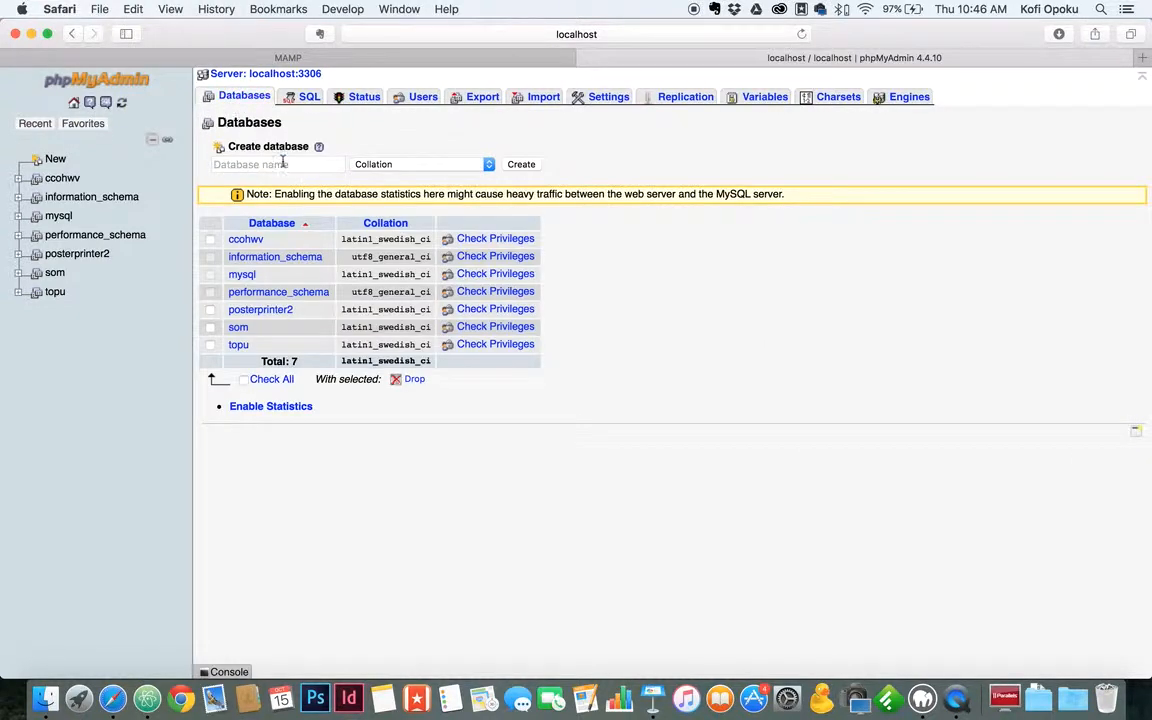
Create a new database named sound-of-music in phpMyAdmin.
{"action": "left_click", "coordinate": [327, 161]}
{"action": "type", "text": "sound"}
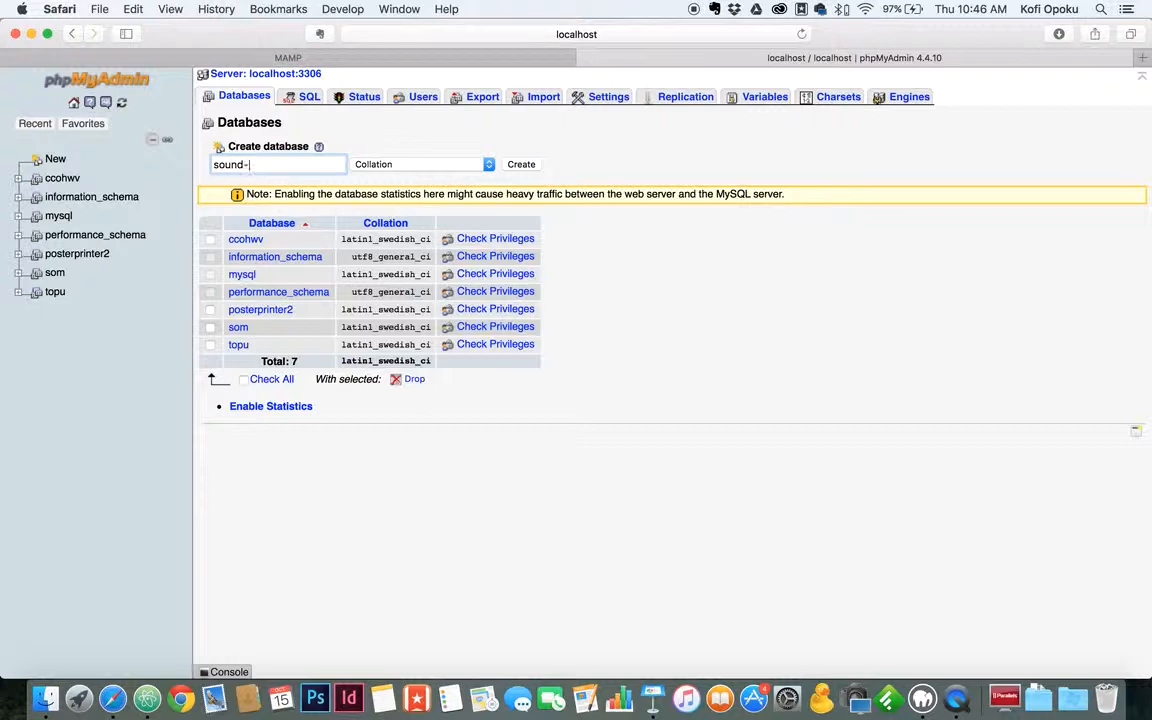
{"action": "type", "text": "-of-music"}
{"action": "left_click", "coordinate": [521, 164]}
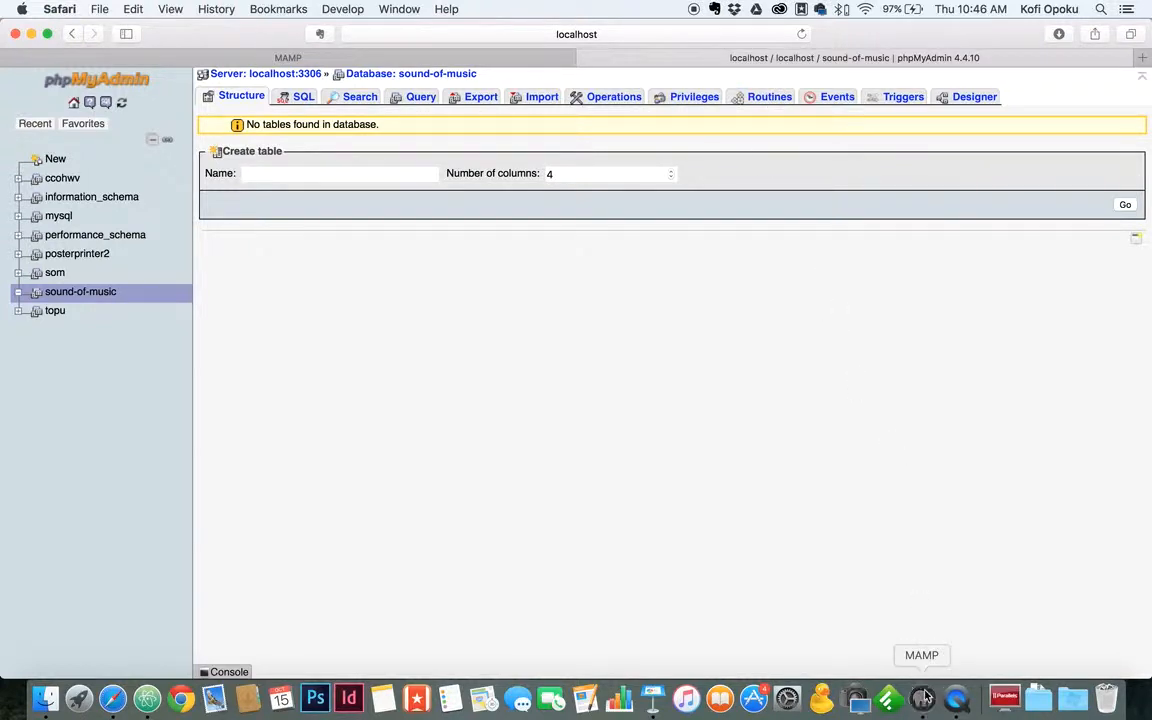
{"action": "left_click", "coordinate": [922, 698]}
Check that MAMP uses Apache port 80 and MySQL port 3306, cancelling without changes.
{"action": "left_click", "coordinate": [462, 340]}
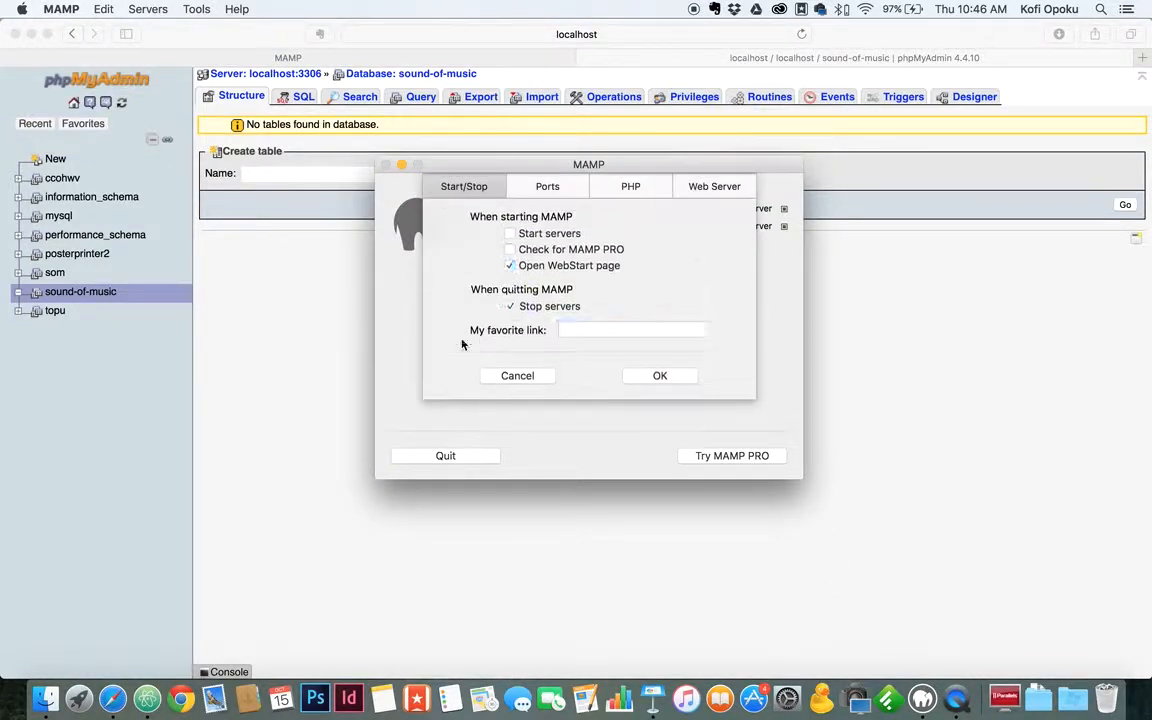
{"action": "left_click", "coordinate": [548, 189]}
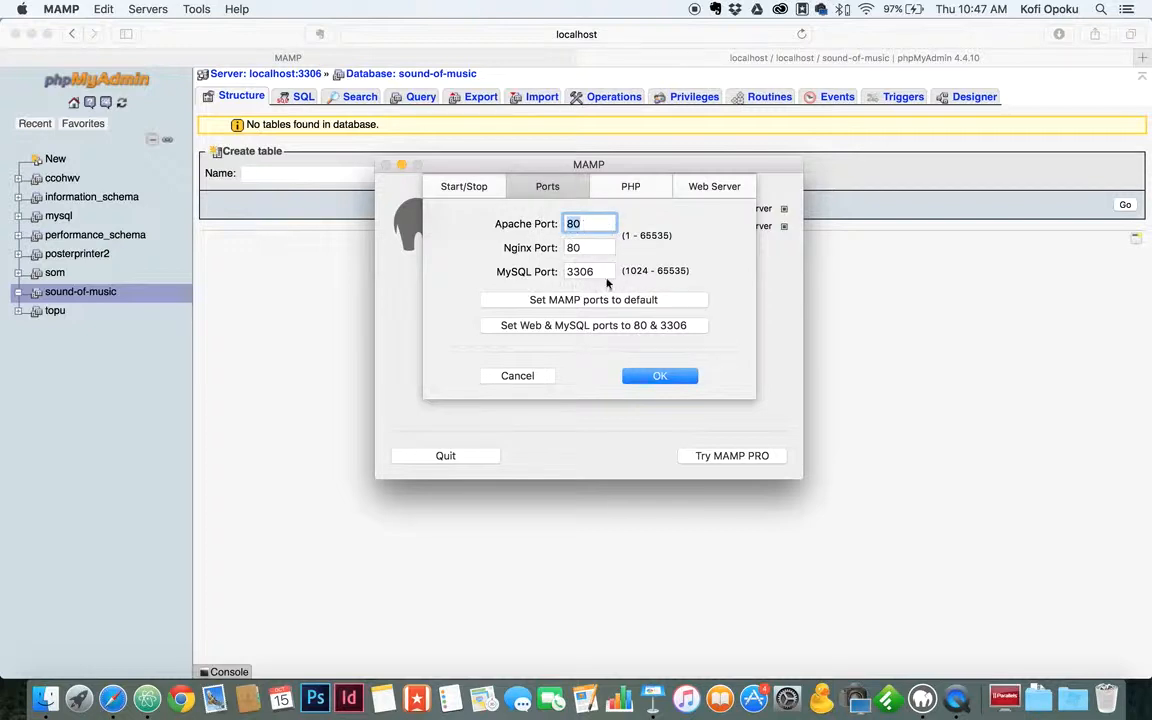
{"action": "left_click", "coordinate": [515, 377]}
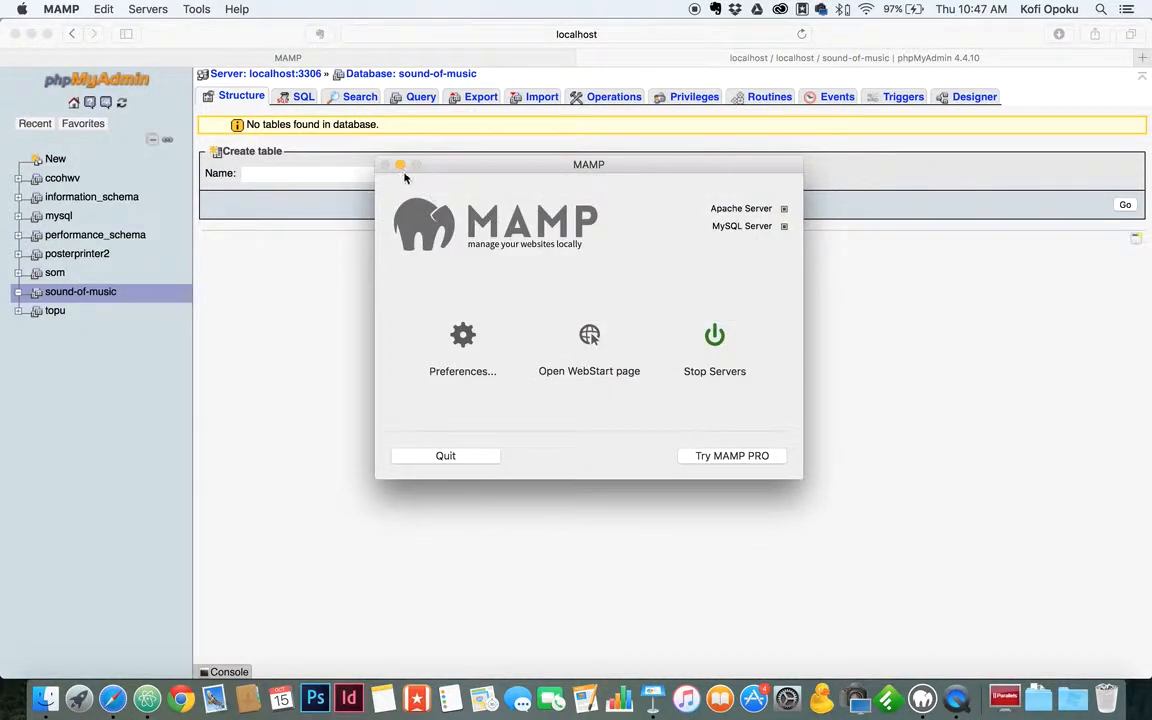
{"action": "left_click", "coordinate": [283, 322]}
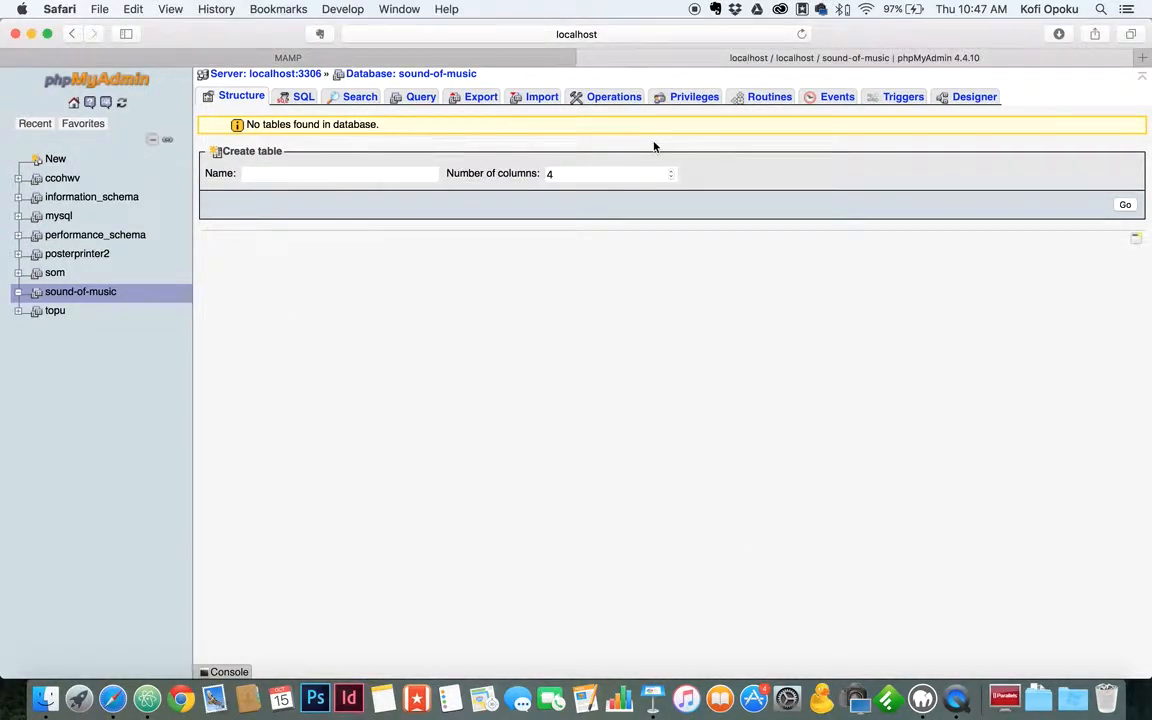
{"action": "key", "text": "super+t"}
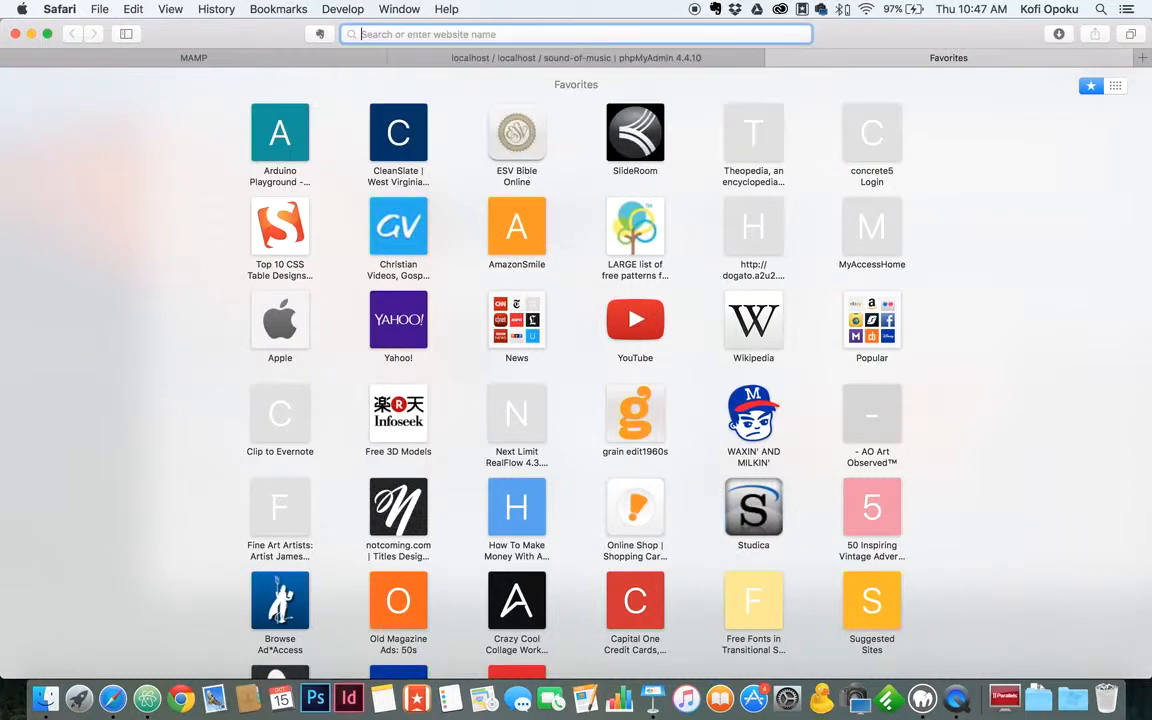
Load localhost:80 to show the Index of / listing with the soundofmusic/ folder.
{"action": "type", "text": "l"}
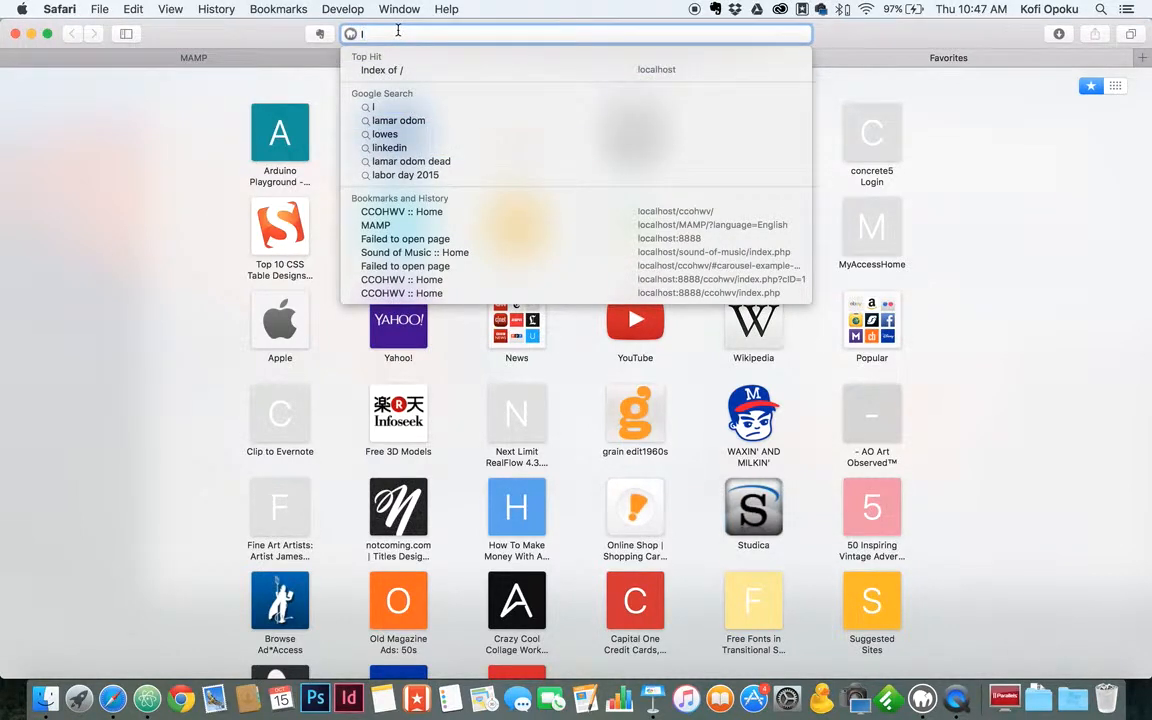
{"action": "type", "text": "ocalhist"}
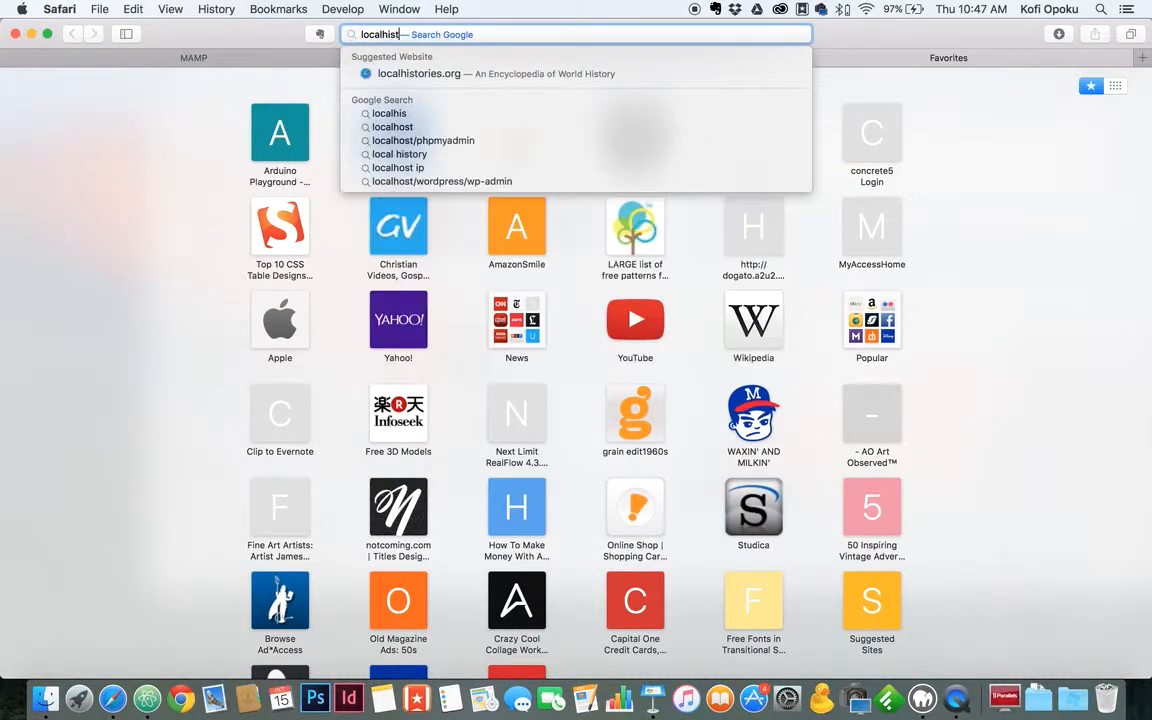
{"action": "key", "text": "BackSpace"}
{"action": "key", "text": "BackSpace"}
{"action": "key", "text": "BackSpace"}
{"action": "type", "text": "ost"}
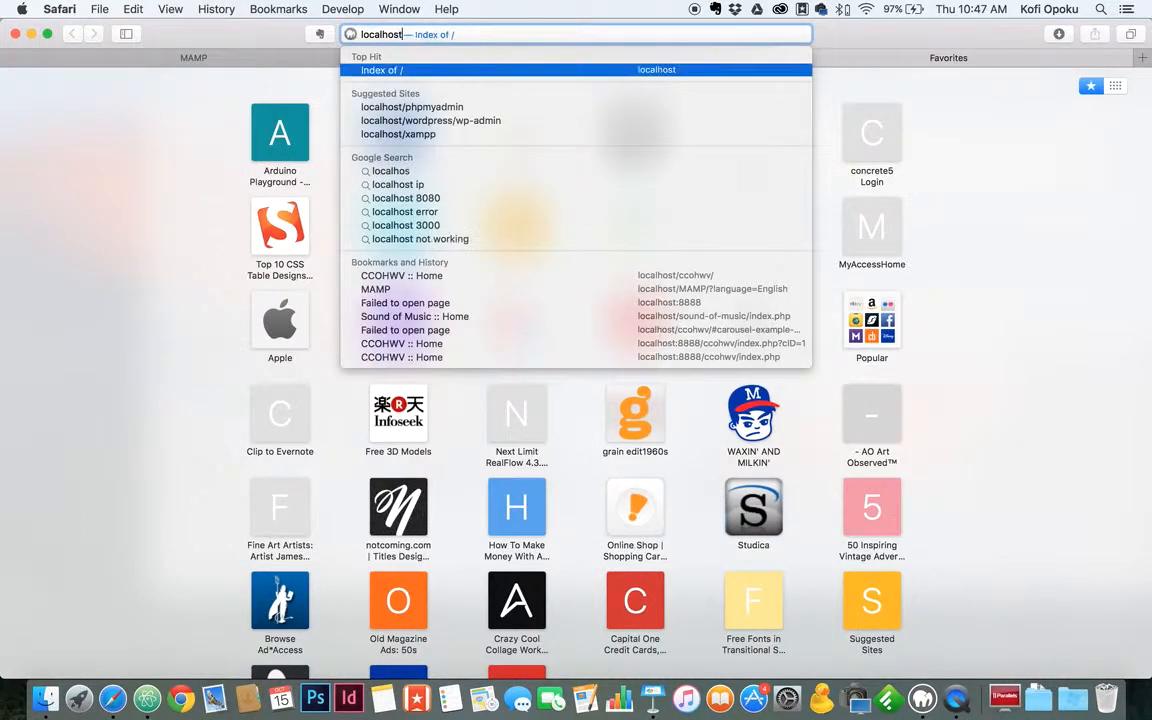
{"action": "type", "text": ":8888"}
{"action": "type", "text": "80"}
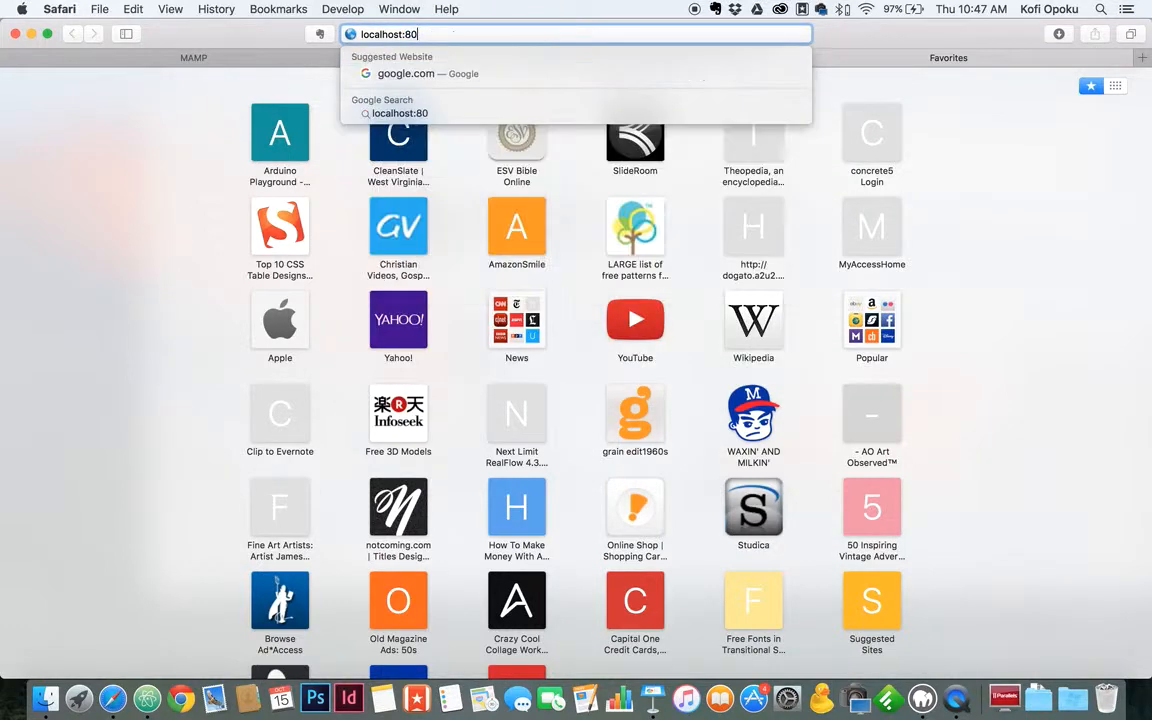
{"action": "key", "text": "Return"}
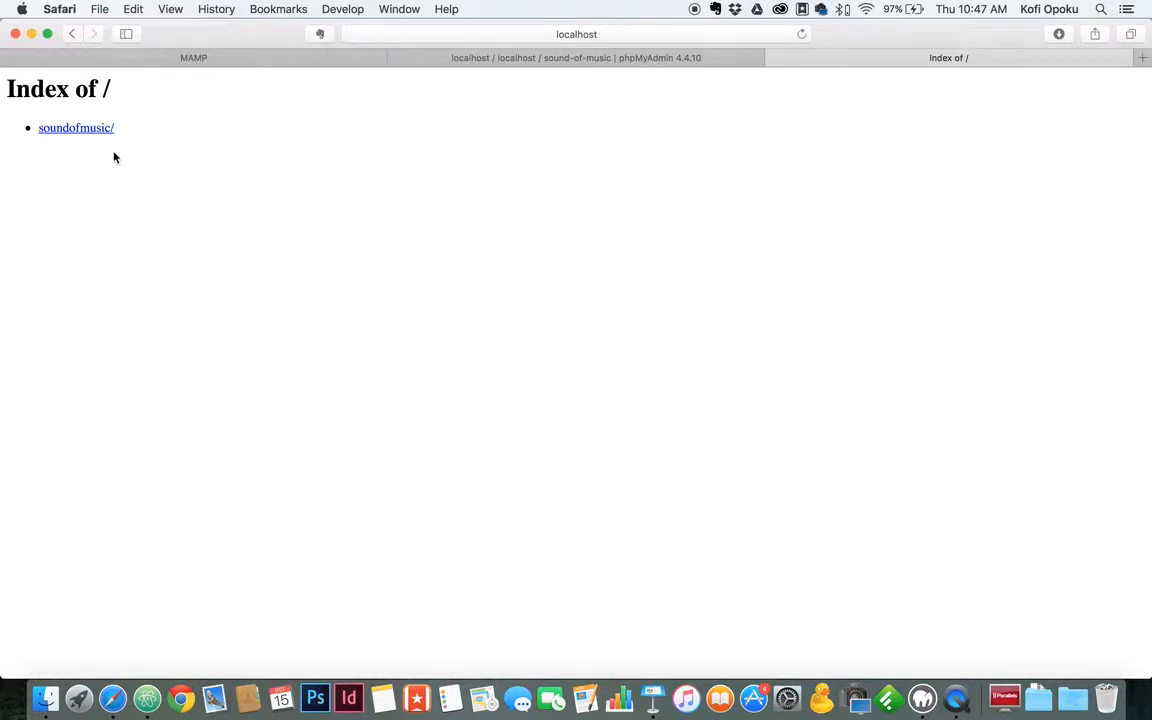
{"action": "key", "text": "super+Tab"}
{"action": "key", "text": "super+Tab"}
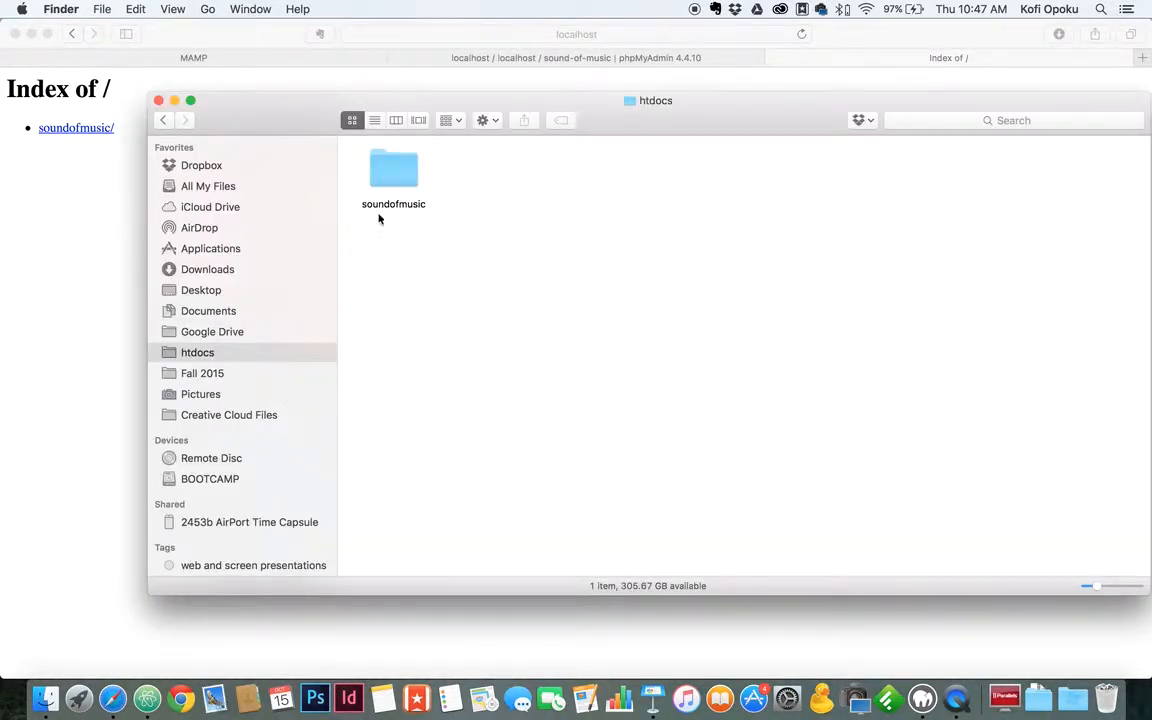
{"action": "left_click_drag", "start_coordinate": [287, 129], "coordinate": [265, 205]}
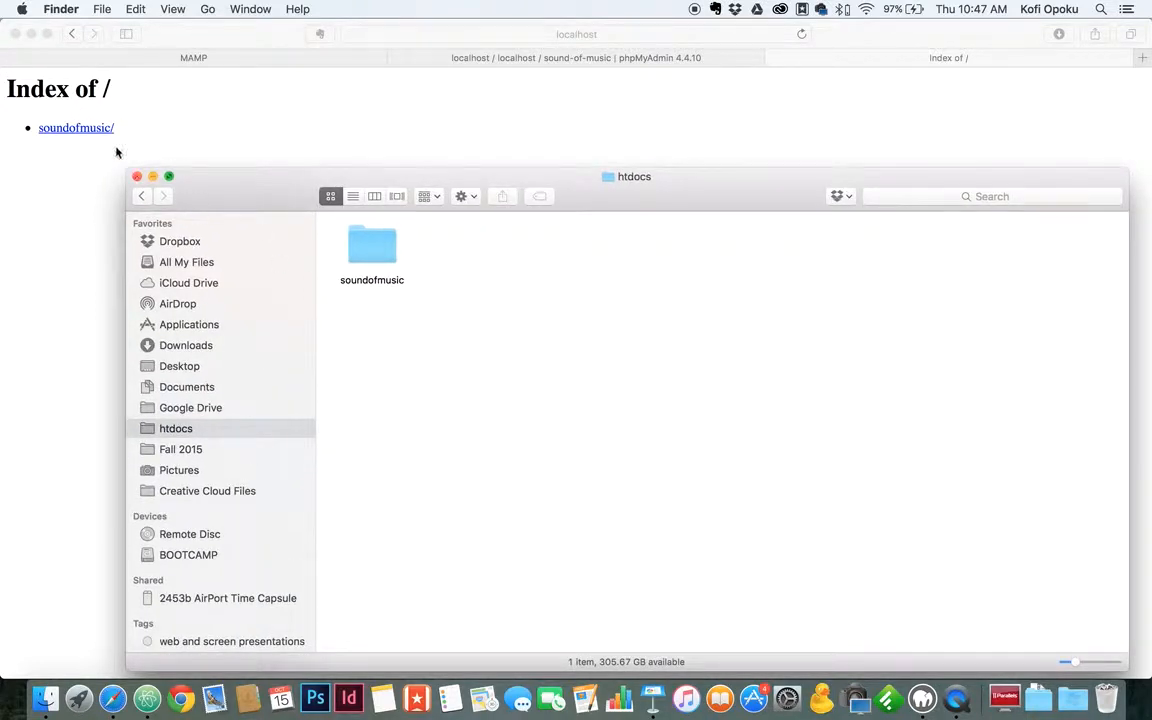
{"action": "left_click", "coordinate": [68, 219]}
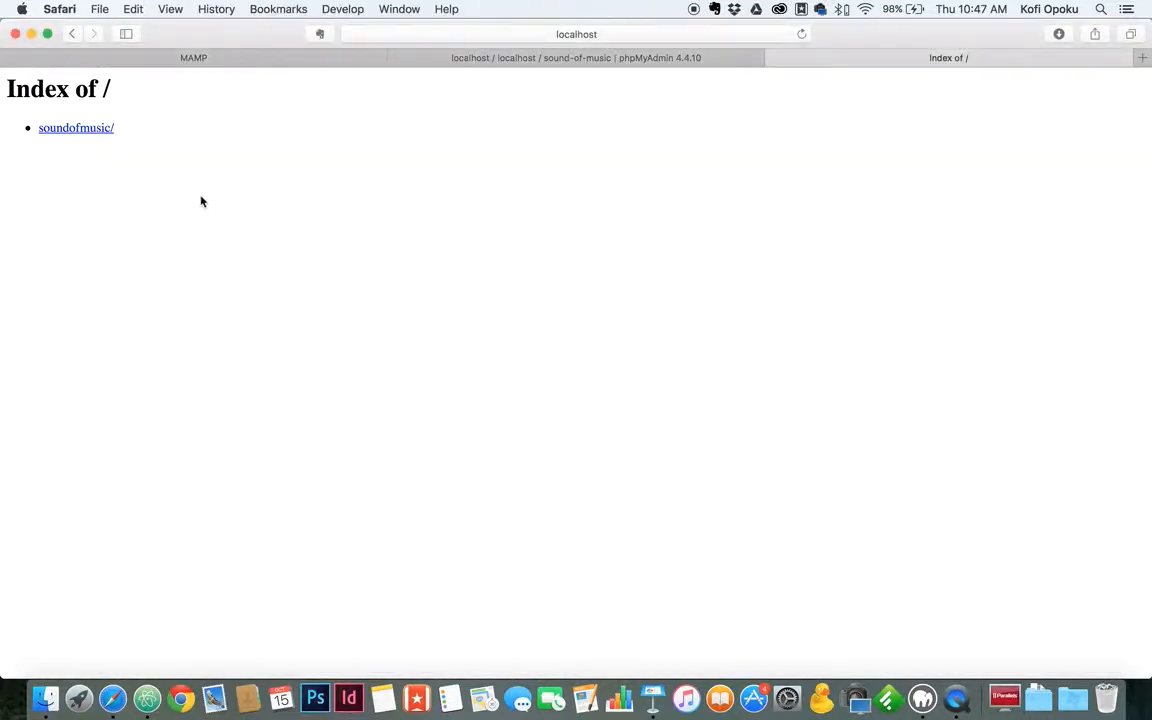
Launch the concrete5 installer from soundofmusic/ in American English and pass the requirement checks.
{"action": "left_click", "coordinate": [86, 132]}
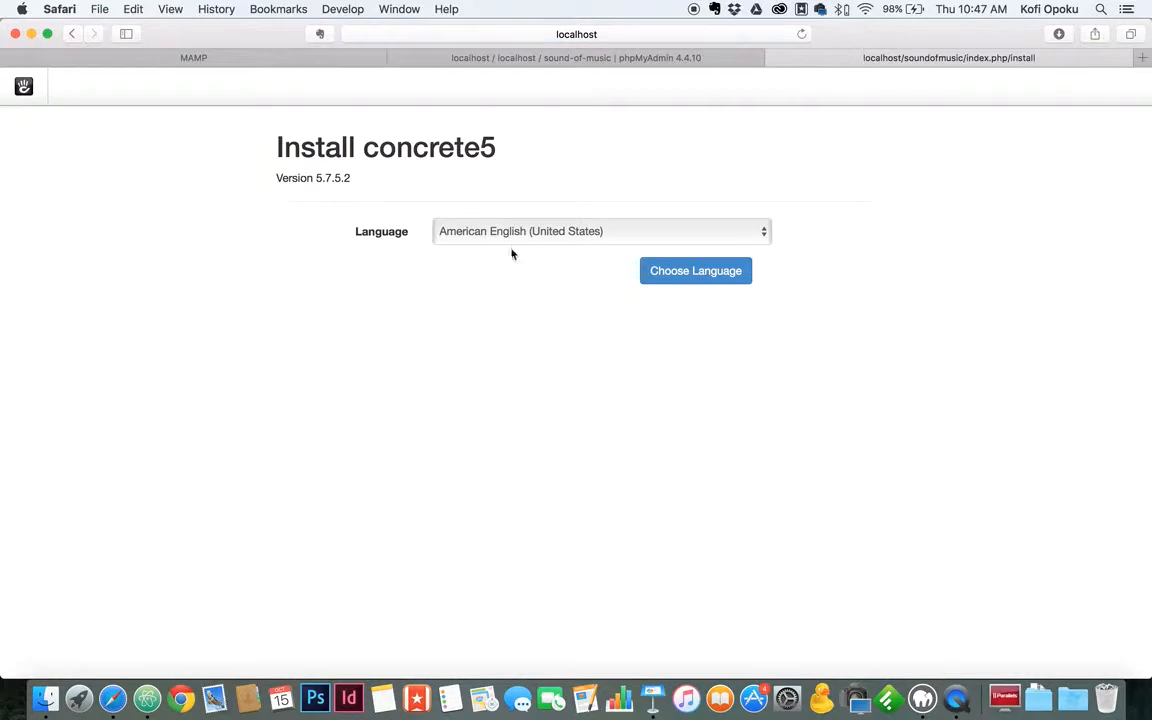
{"action": "left_click", "coordinate": [660, 270]}
{"action": "scroll", "coordinate": [505, 285], "scroll_direction": "down", "scroll_amount": 2}
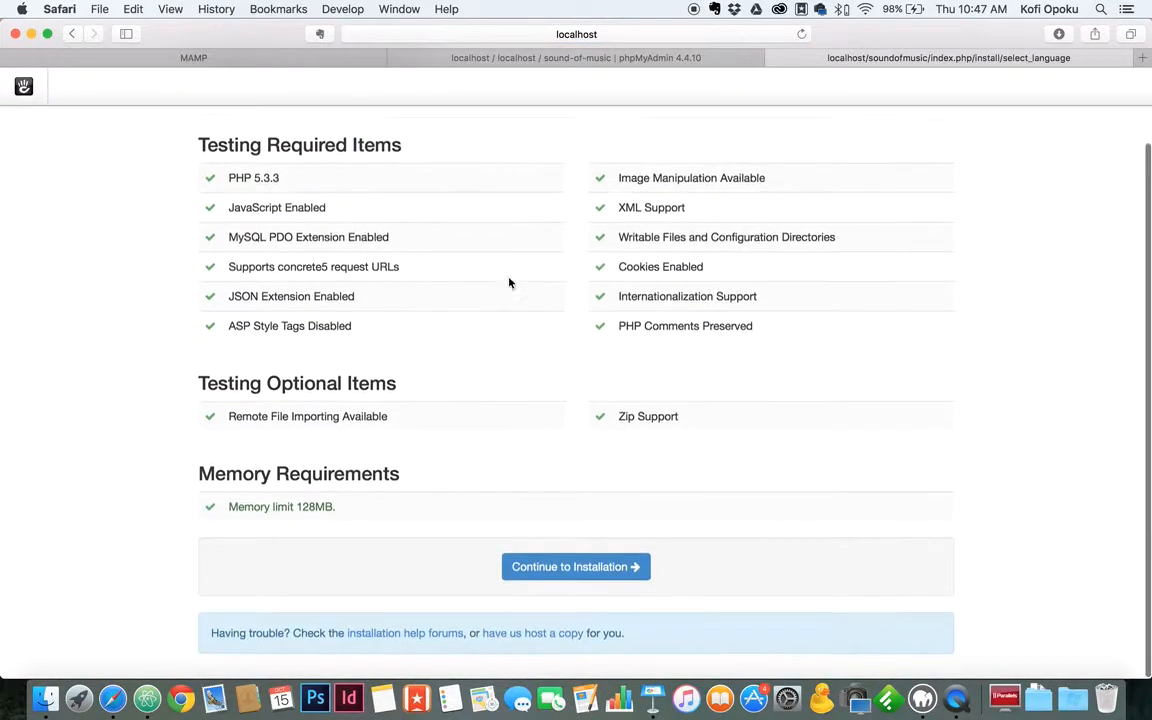
{"action": "left_click", "coordinate": [577, 562]}
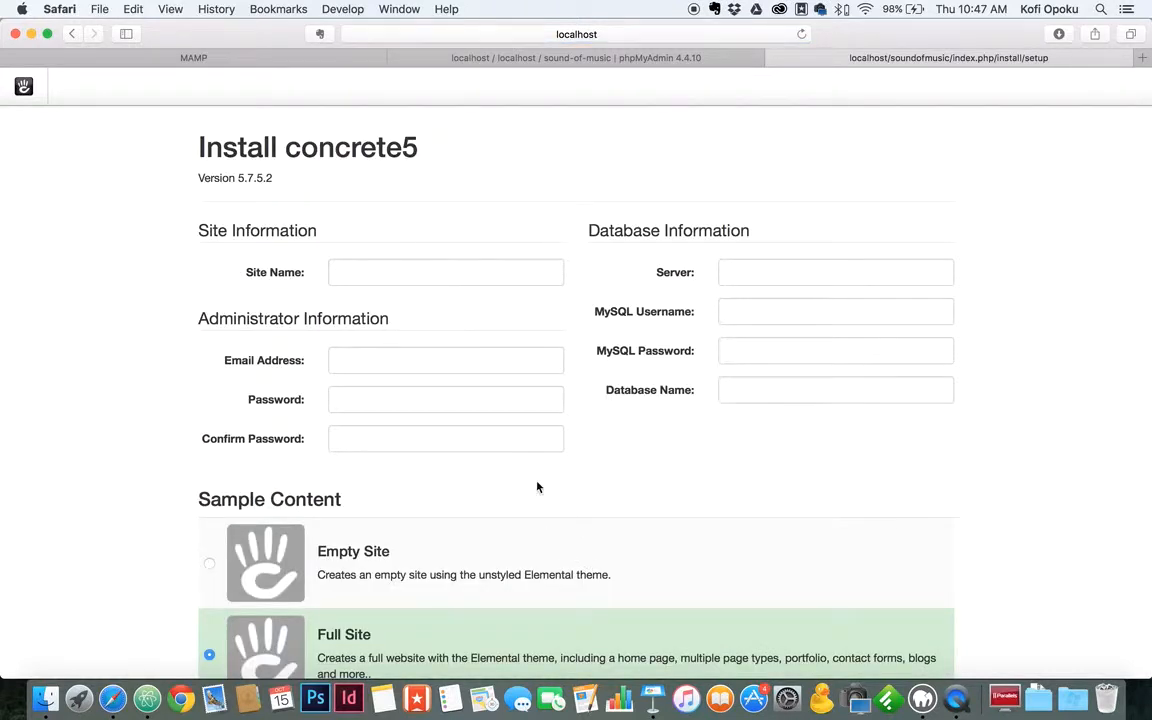
Enter 'Sound of Music' as the site name.
{"action": "left_click", "coordinate": [387, 276]}
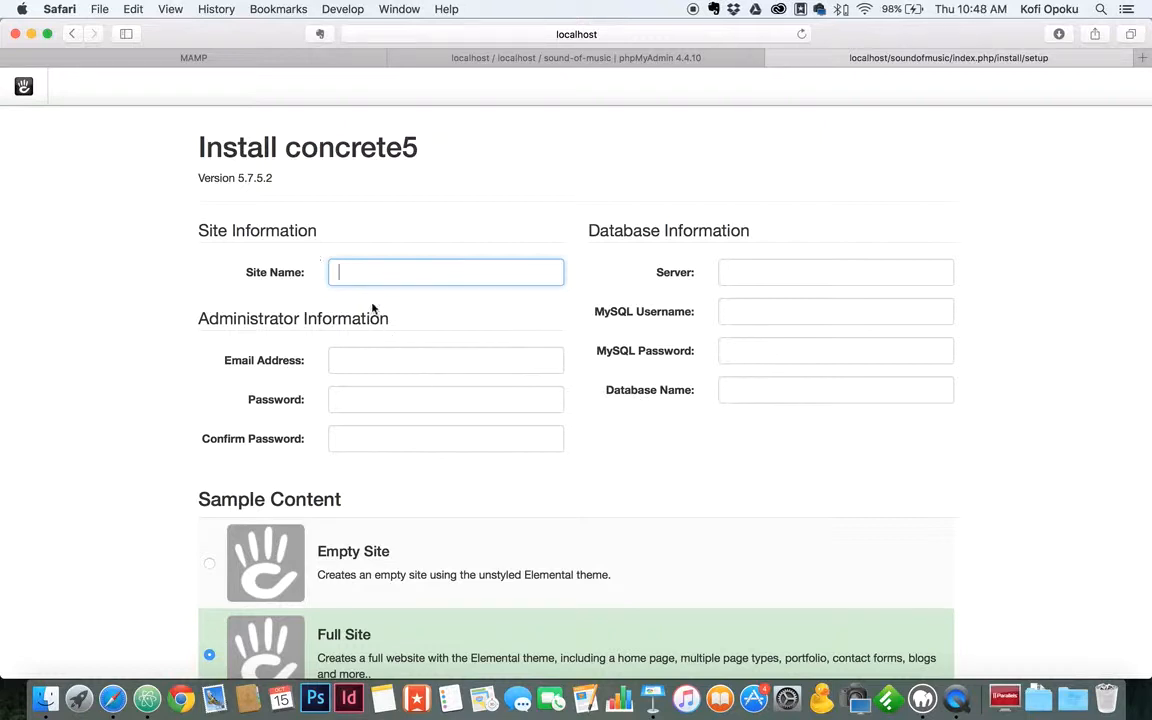
{"action": "left_click", "coordinate": [758, 265]}
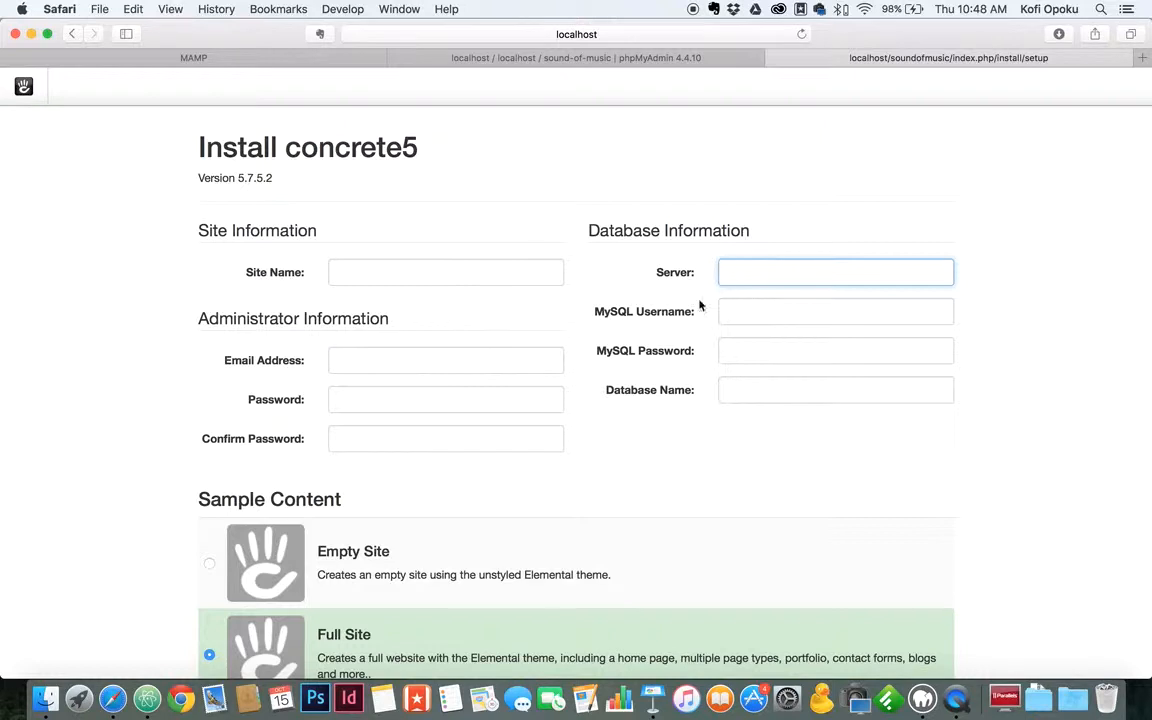
{"action": "left_click", "coordinate": [378, 279]}
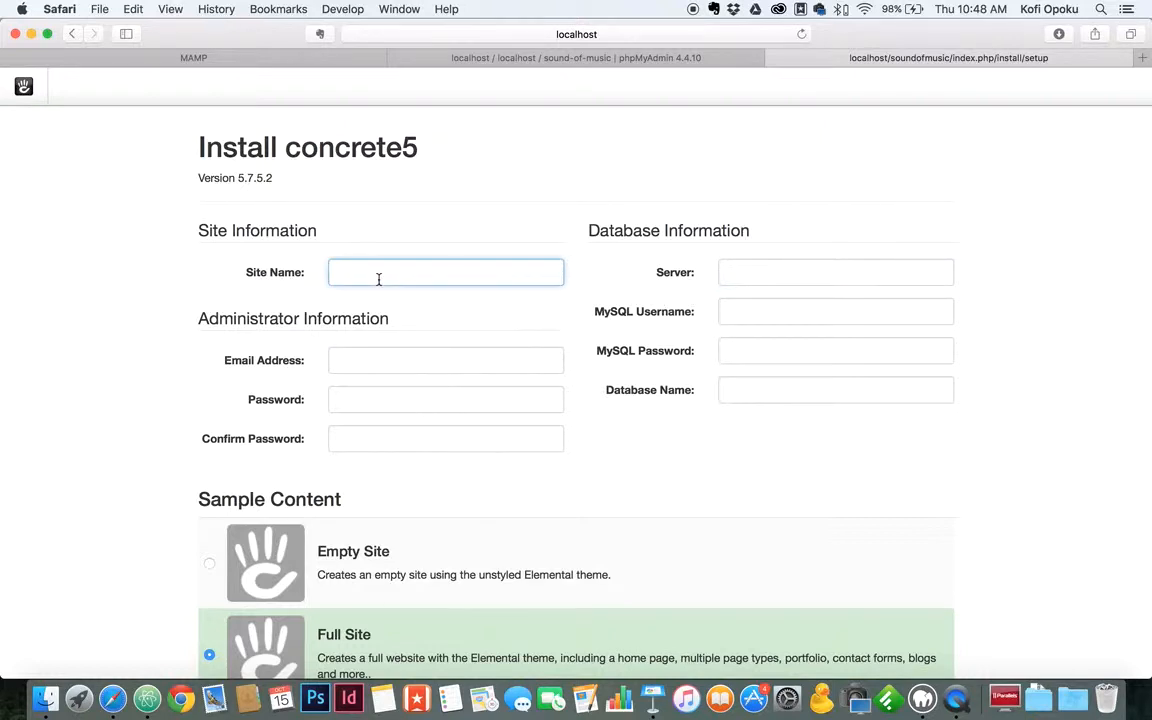
{"action": "type", "text": "SOund"}
{"action": "key", "text": "BackSpace"}
{"action": "key", "text": "BackSpace"}
{"action": "key", "text": "BackSpace"}
{"action": "type", "text": "ound of M"}
{"action": "left_click", "coordinate": [372, 273]}
{"action": "left_click_drag", "start_coordinate": [441, 273], "coordinate": [318, 273]}
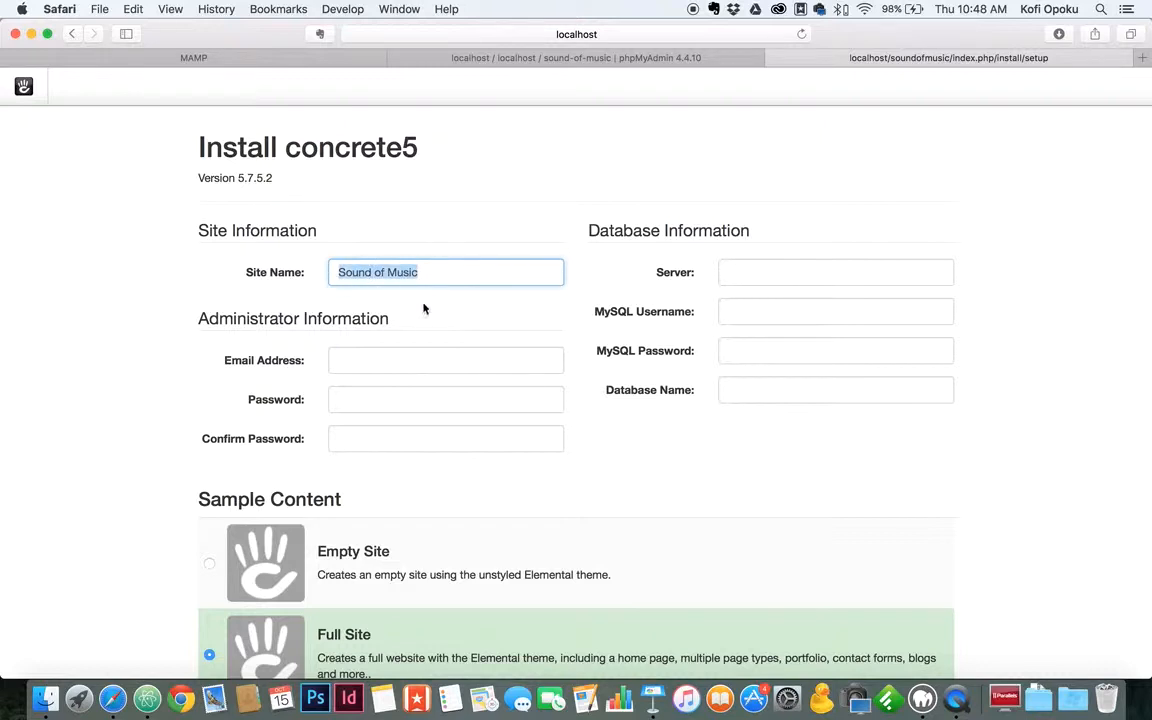
Enter the administrator's e-mail address and the password with its confirmation.
{"action": "left_click", "coordinate": [393, 357]}
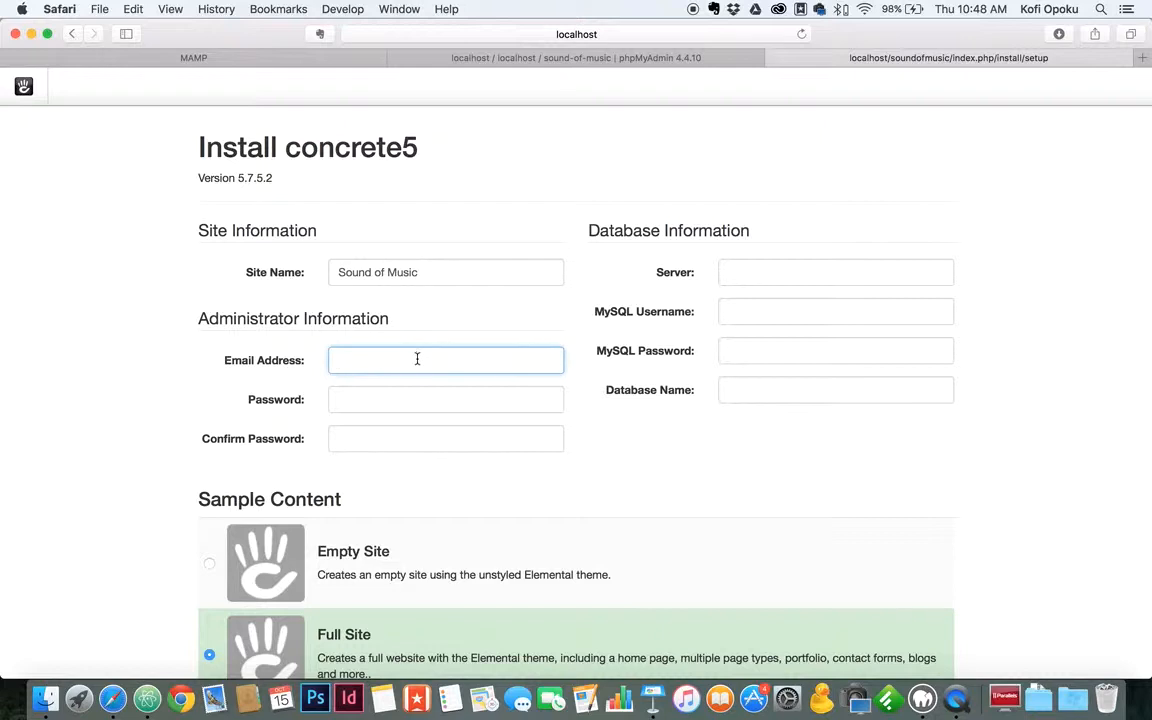
{"action": "left_click", "coordinate": [414, 402]}
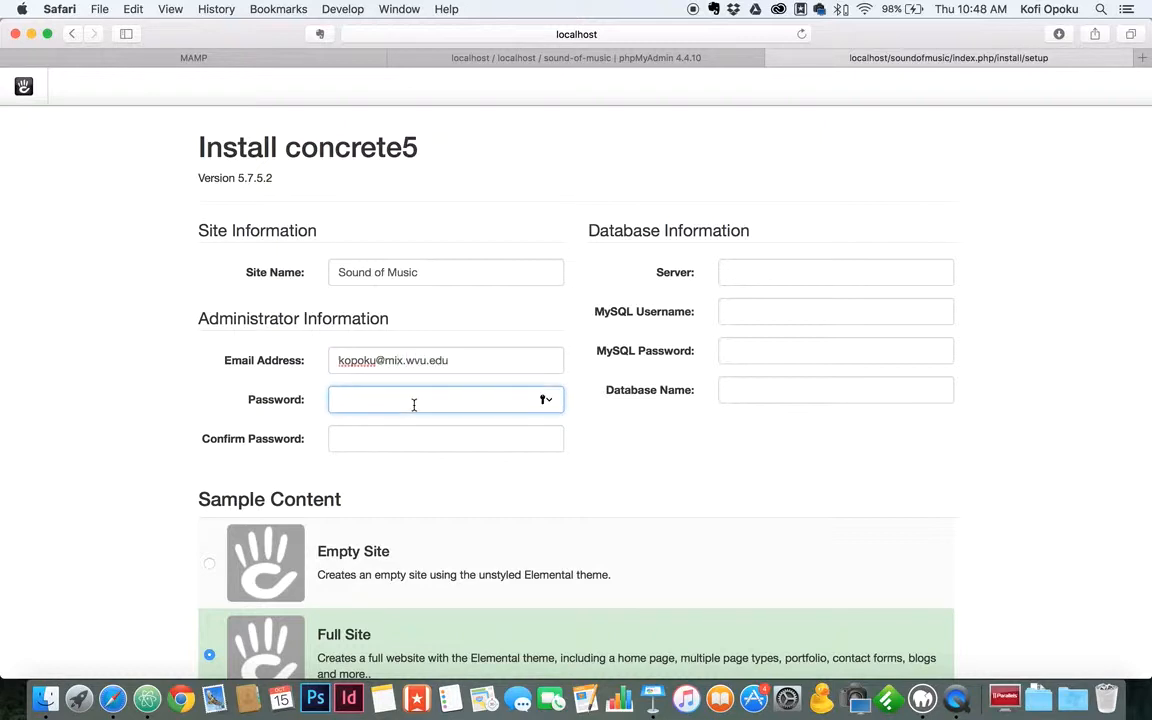
{"action": "type", "text": "•••"}
{"action": "left_click", "coordinate": [449, 440]}
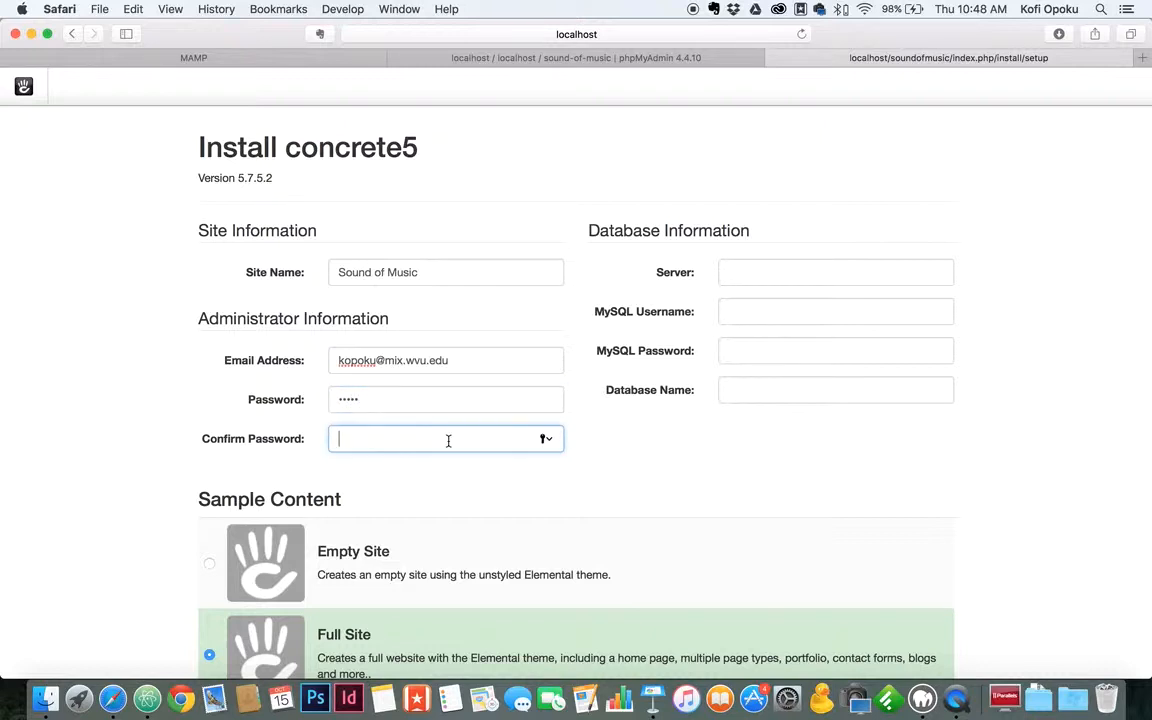
{"action": "type", "text": "••••"}
{"action": "scroll", "coordinate": [125, 454], "scroll_direction": "down", "scroll_amount": 3}
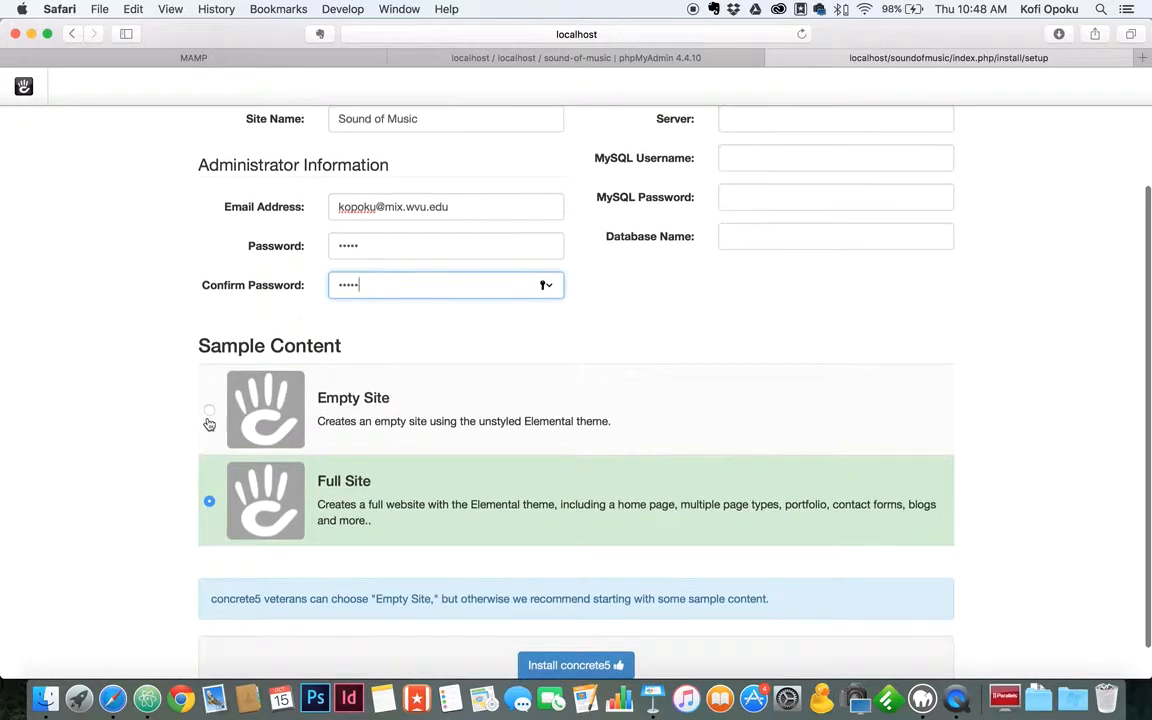
{"action": "scroll", "coordinate": [210, 400], "scroll_direction": "up", "scroll_amount": 3}
Fill in database server localhost and MySQL username root.
{"action": "left_click", "coordinate": [760, 278]}
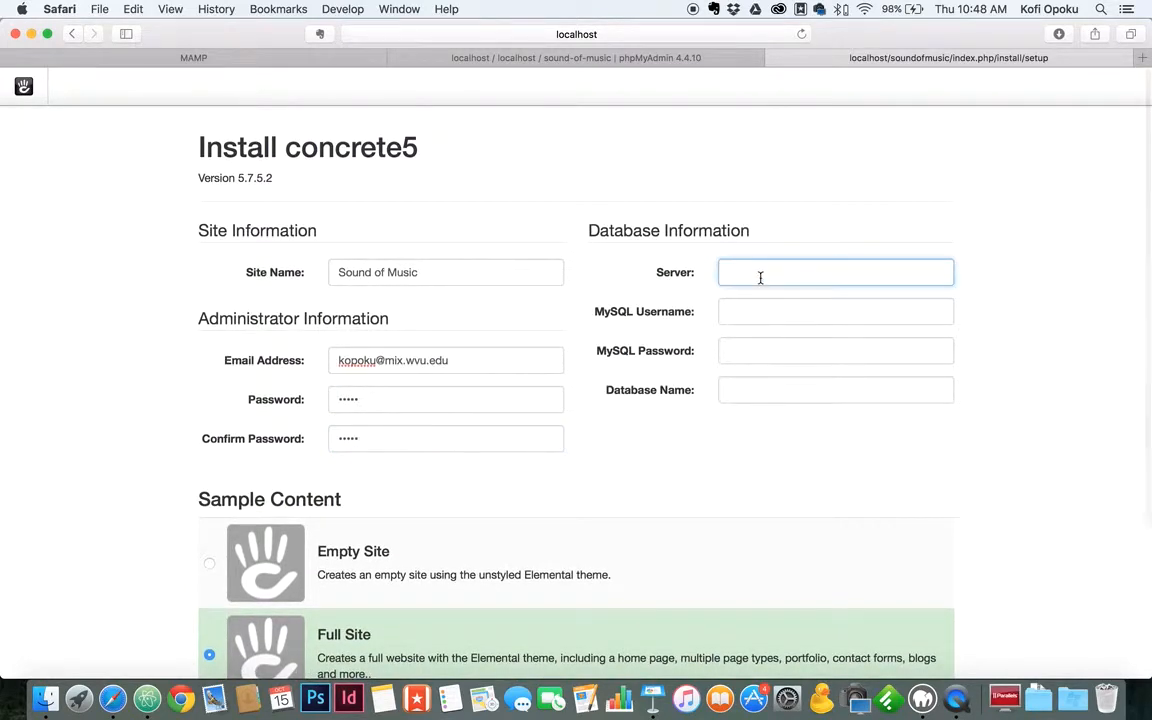
{"action": "type", "text": "lo"}
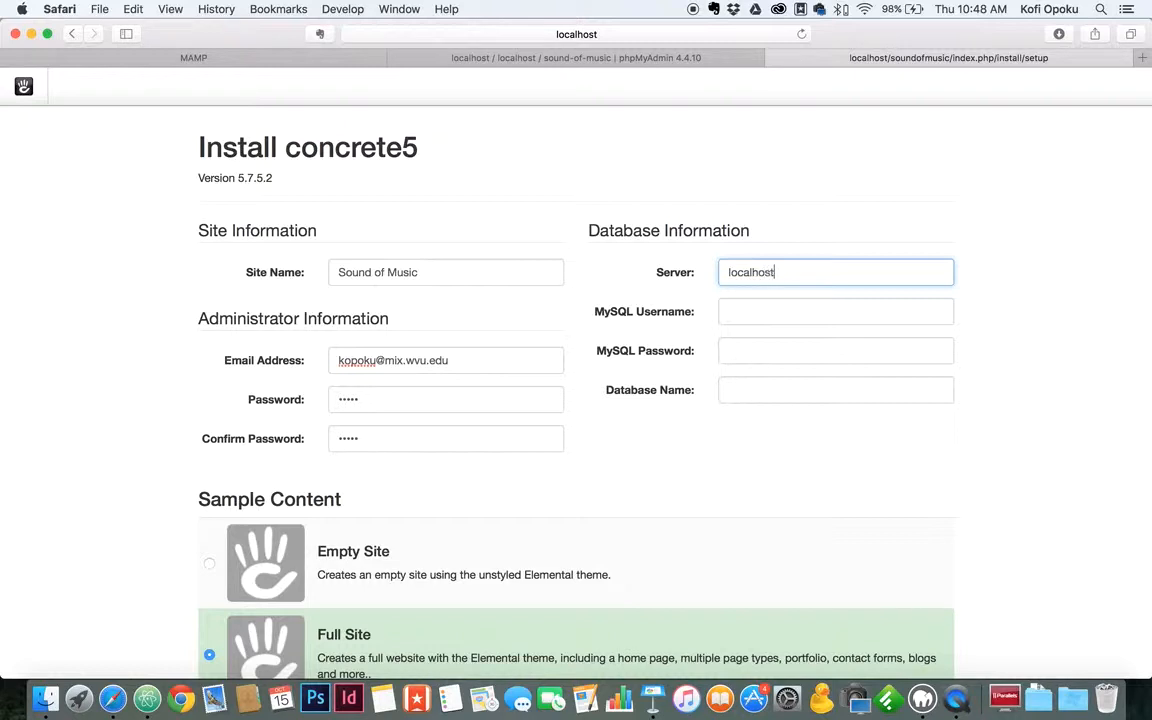
{"action": "type", "text": "calhost"}
{"action": "left_click", "coordinate": [770, 313]}
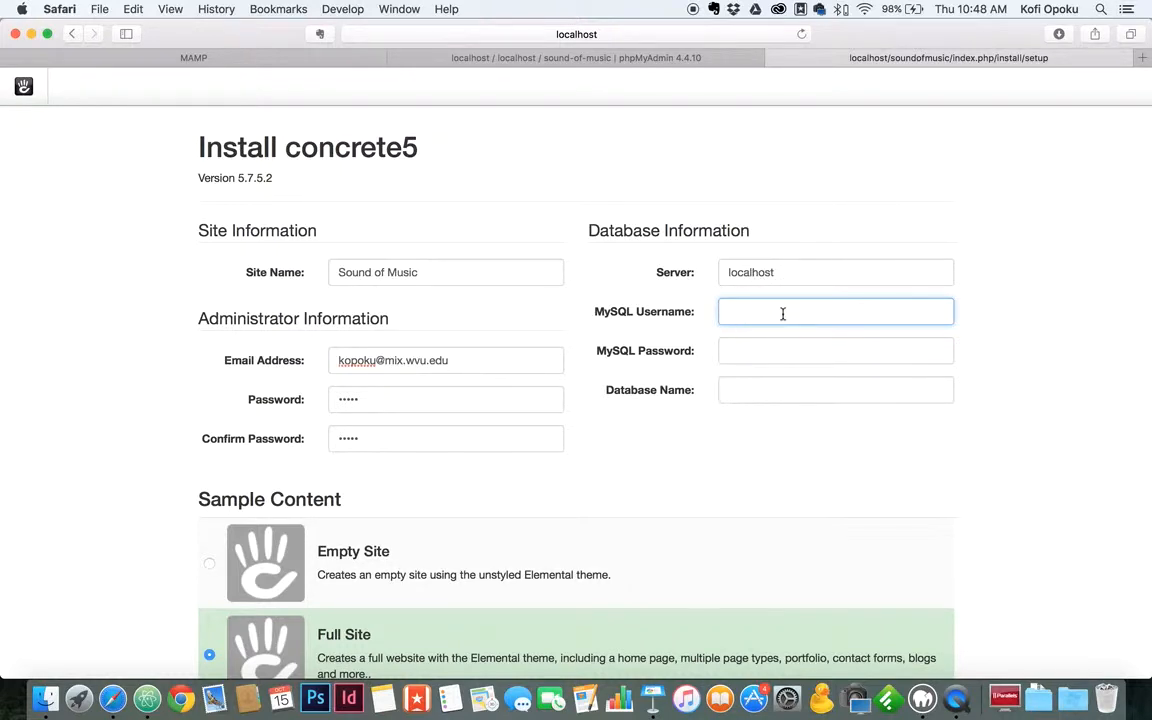
{"action": "left_click", "coordinate": [784, 275]}
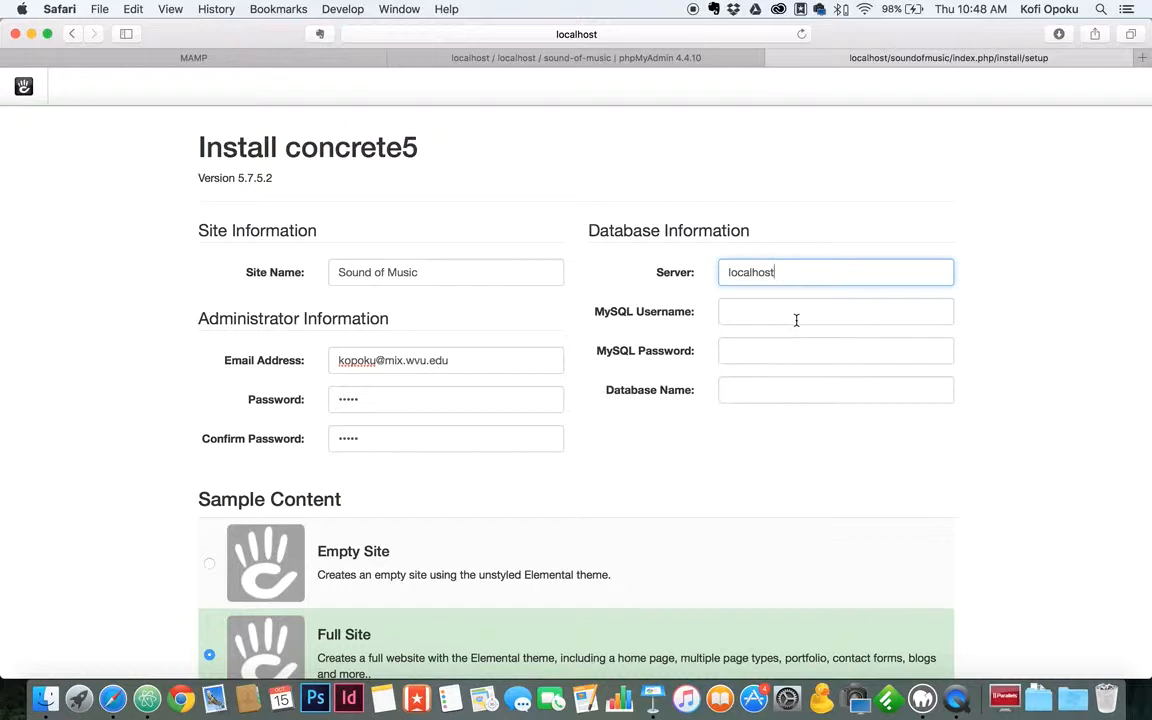
{"action": "left_click_drag", "start_coordinate": [797, 275], "coordinate": [722, 290]}
{"action": "left_click", "coordinate": [777, 316]}
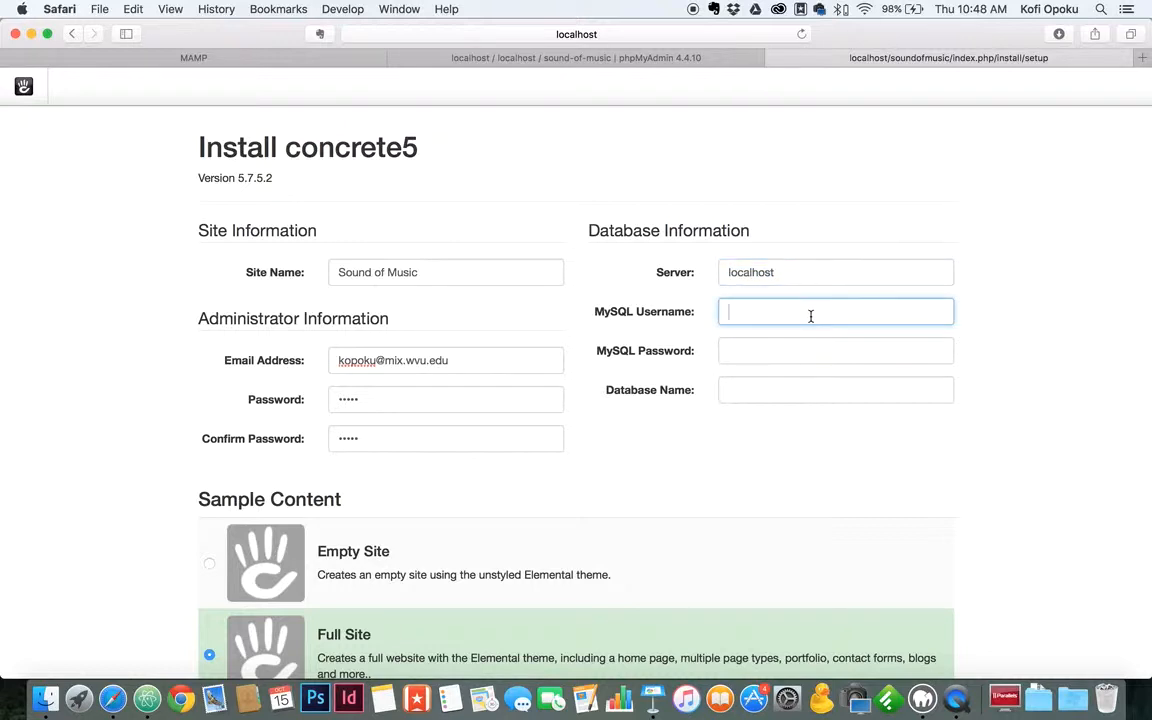
{"action": "type", "text": "root"}
{"action": "left_click", "coordinate": [788, 351]}
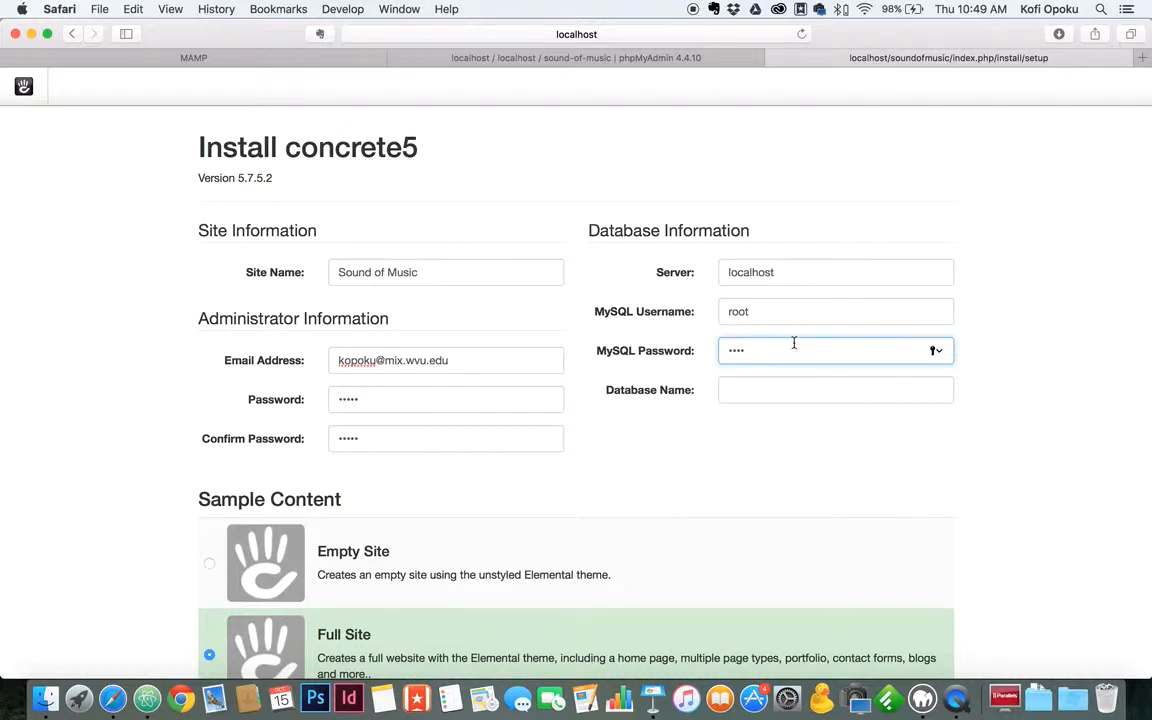
Enter sound-of-music as the Database Name after verifying the name in phpMyAdmin.
{"action": "left_click", "coordinate": [756, 390]}
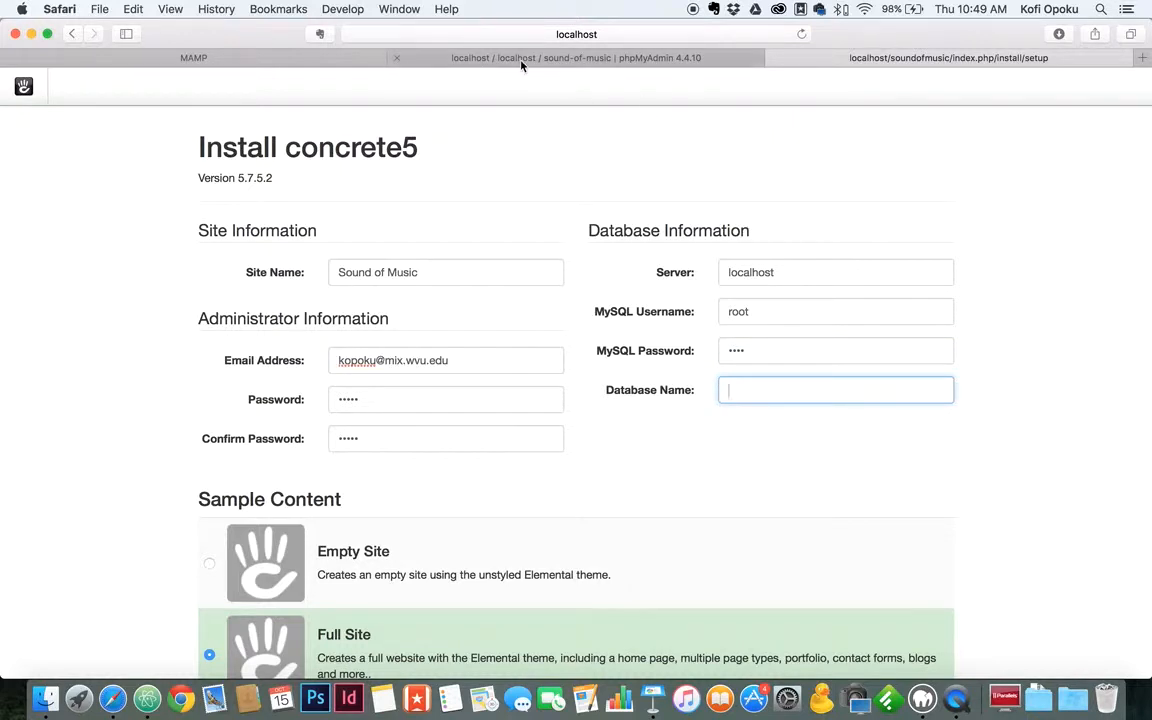
{"action": "left_click", "coordinate": [467, 56]}
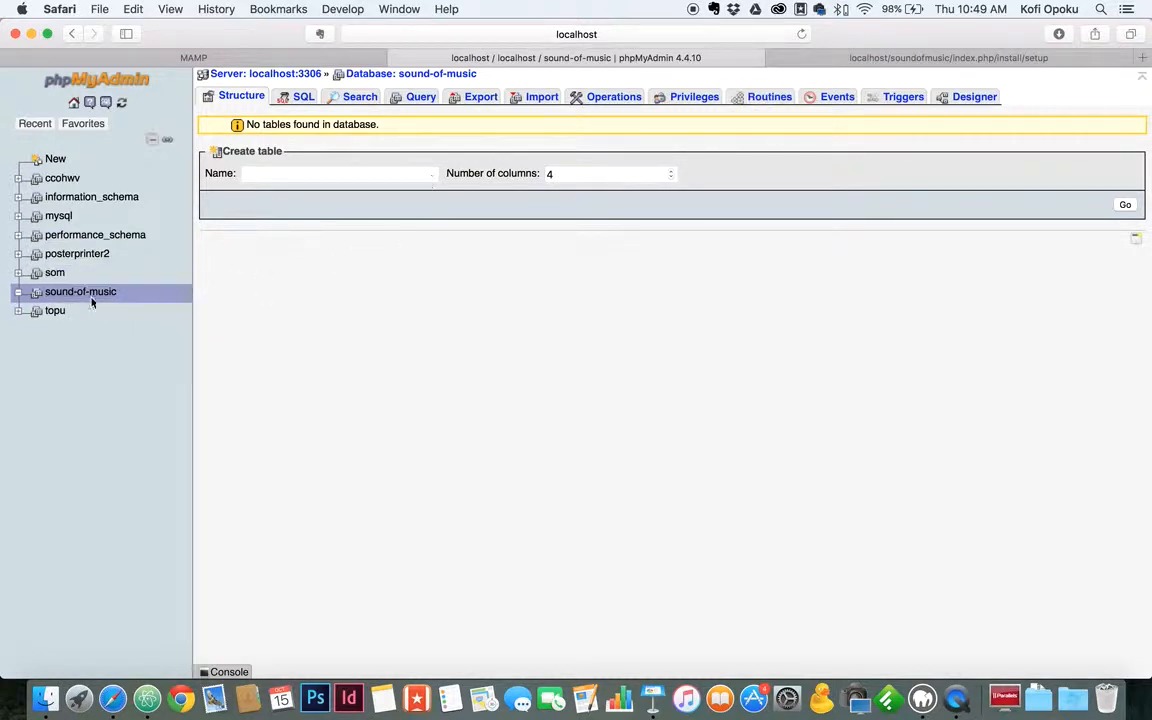
{"action": "left_click", "coordinate": [918, 58]}
{"action": "type", "text": "sound-of-music"}
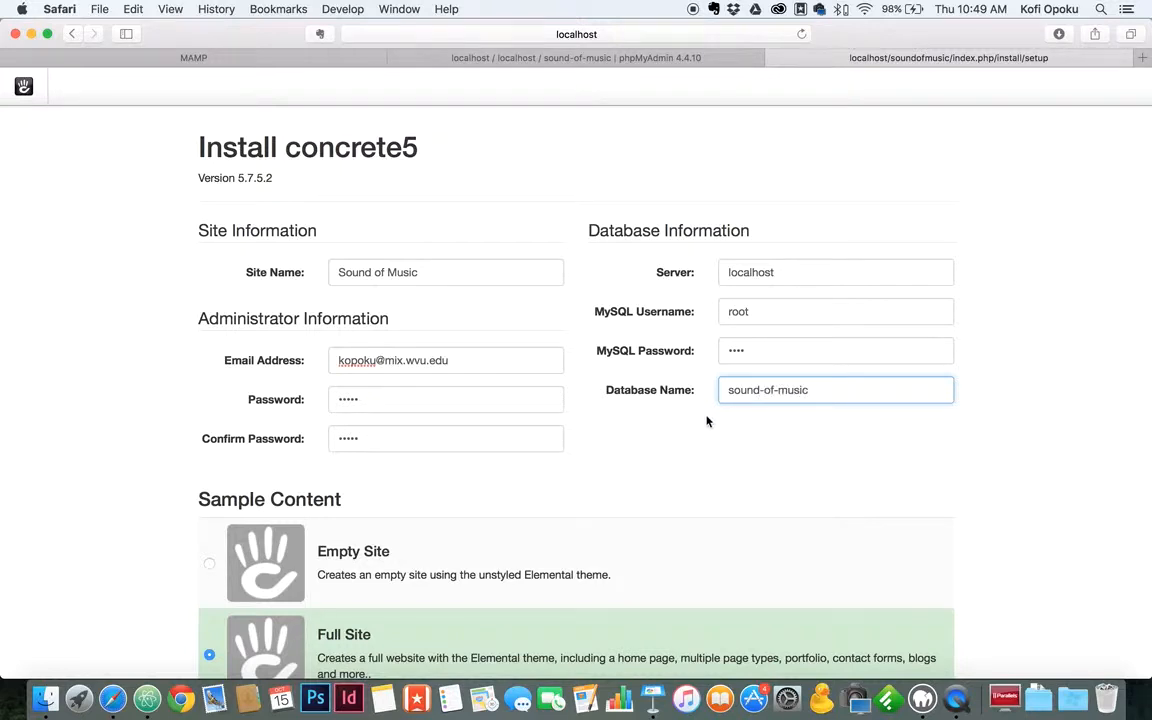
{"action": "scroll", "coordinate": [700, 420], "scroll_direction": "down", "scroll_amount": 5}
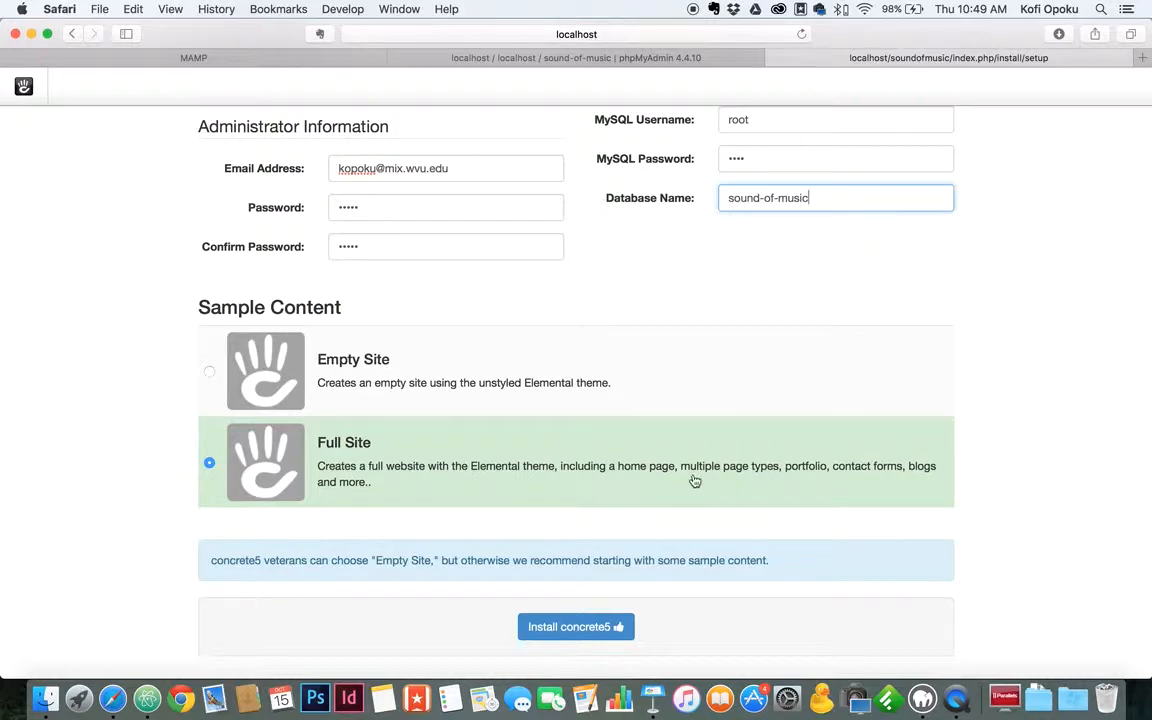
{"action": "scroll", "coordinate": [648, 468], "scroll_direction": "up", "scroll_amount": 4}
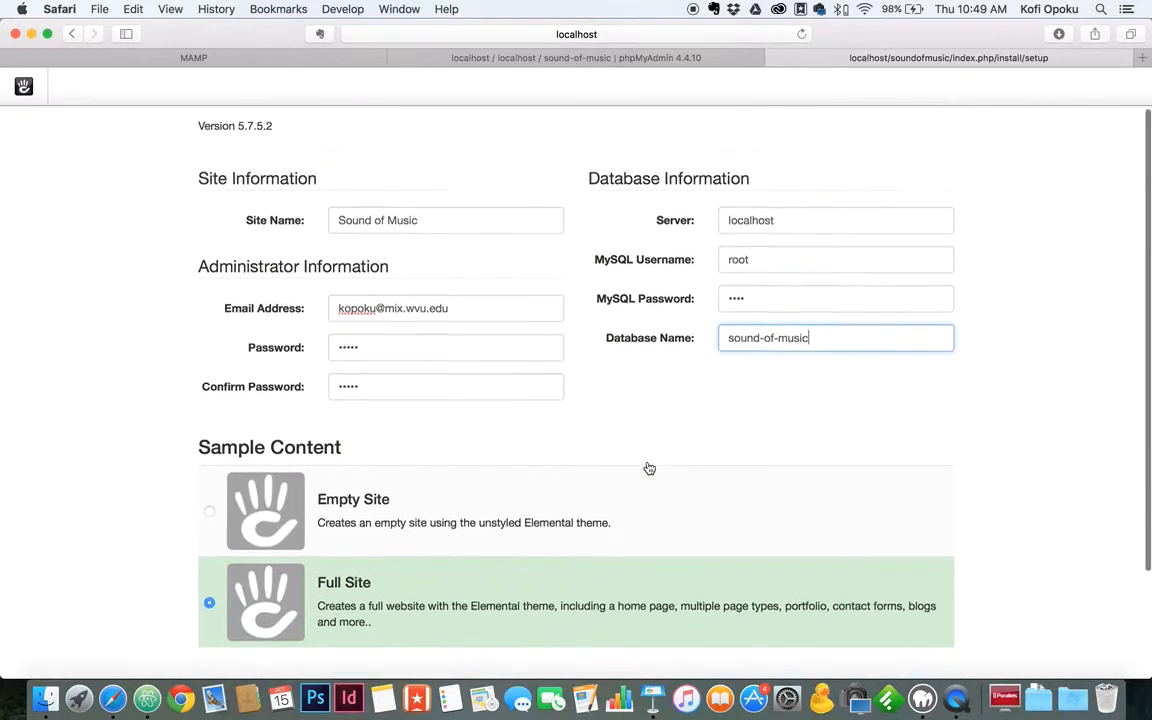
{"action": "scroll", "coordinate": [646, 467], "scroll_direction": "down", "scroll_amount": 2}
{"action": "scroll", "coordinate": [646, 467], "scroll_direction": "down", "scroll_amount": 1}
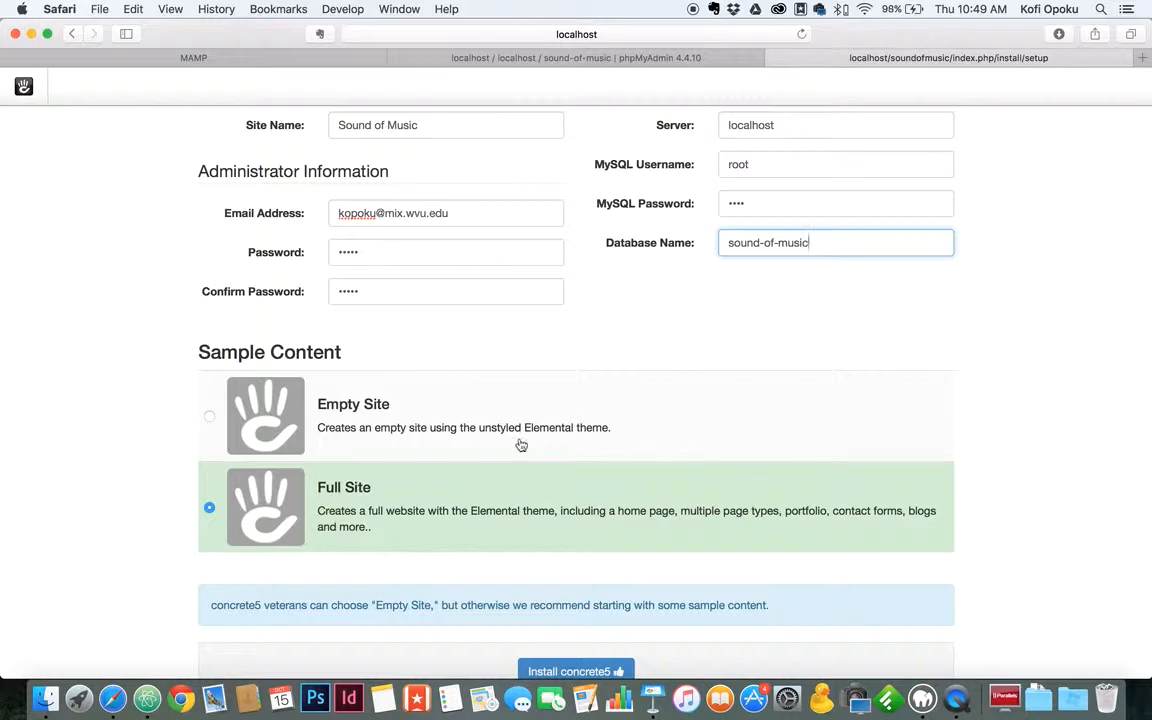
{"action": "scroll", "coordinate": [527, 442], "scroll_direction": "up", "scroll_amount": 4}
{"action": "scroll", "coordinate": [521, 439], "scroll_direction": "down", "scroll_amount": 3}
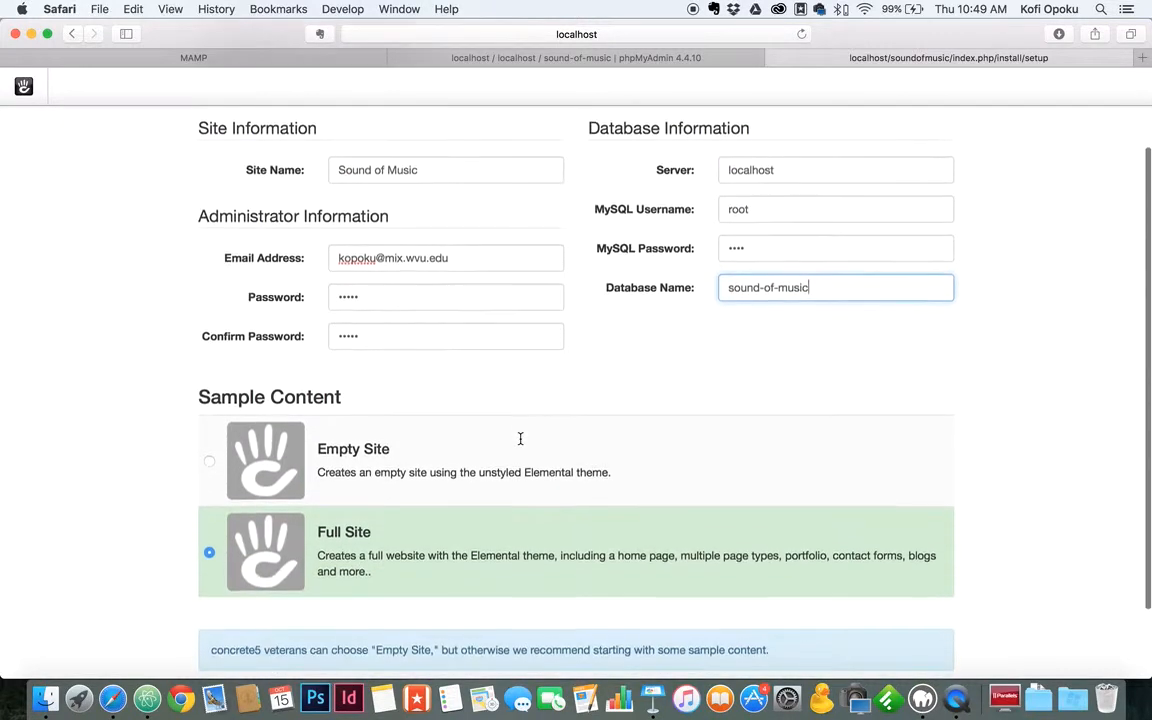
Choose the Empty Site sample content, start the installation, and decline saving the password.
{"action": "left_click", "coordinate": [388, 450]}
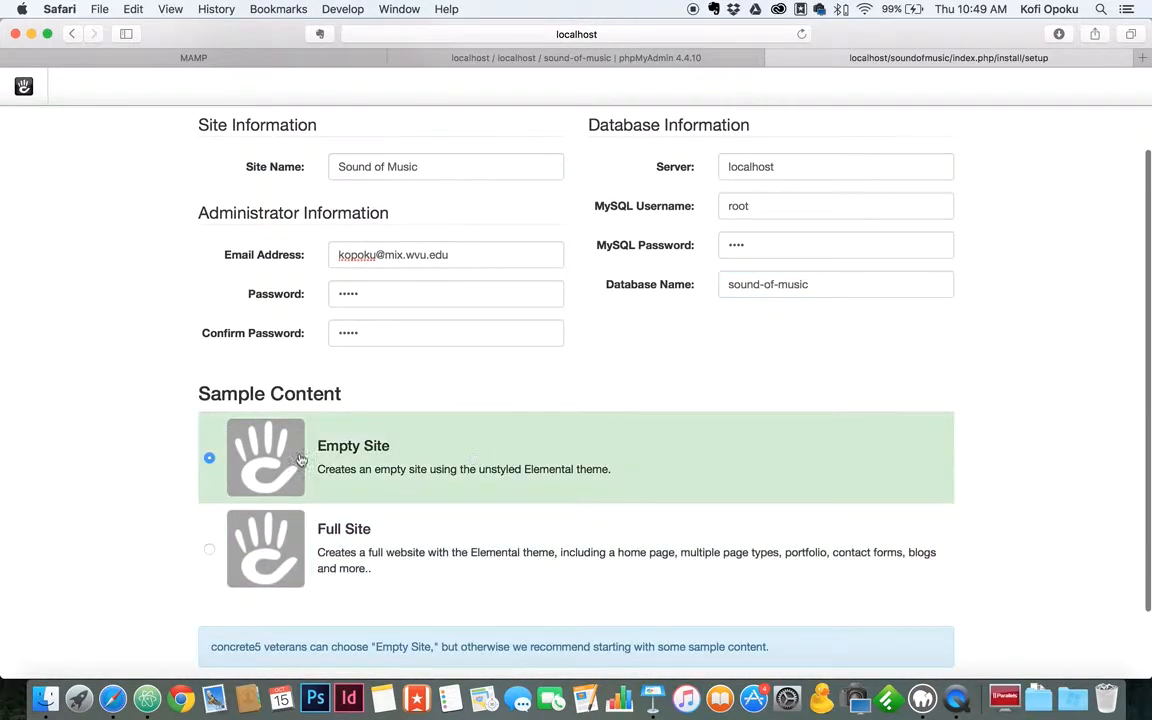
{"action": "scroll", "coordinate": [400, 458], "scroll_direction": "down", "scroll_amount": 3}
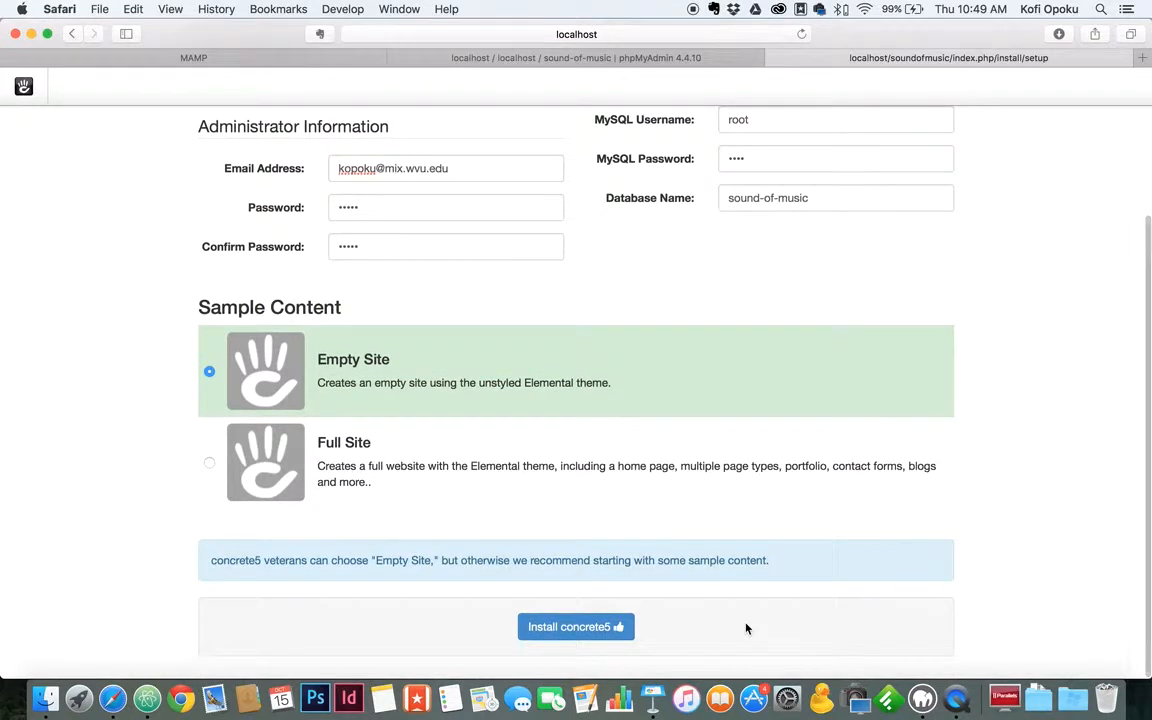
{"action": "left_click", "coordinate": [555, 627]}
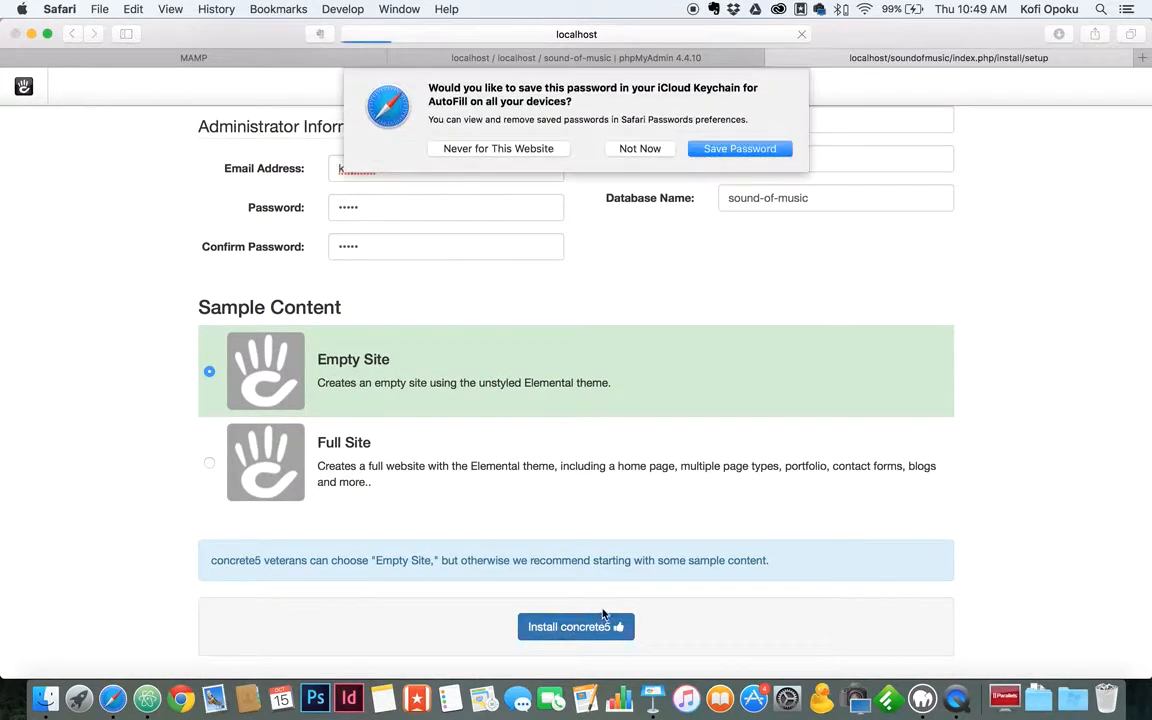
{"action": "left_click", "coordinate": [641, 150]}
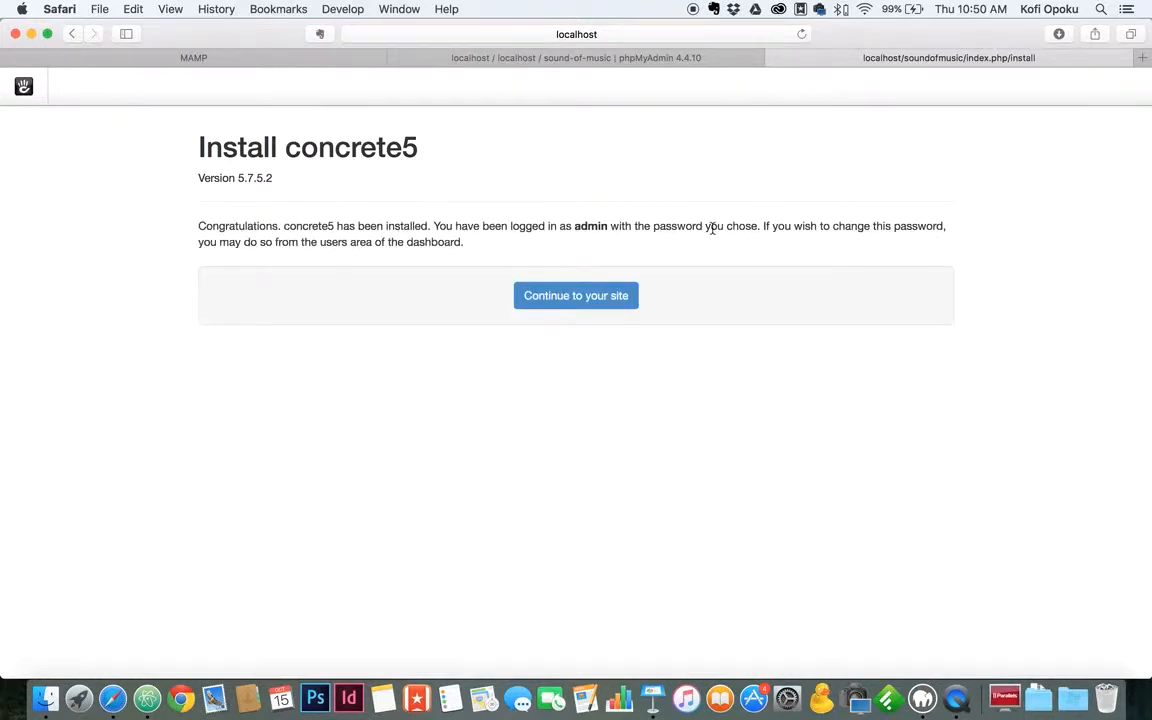
Go to the new Sound of Music home page, dismiss the Learn the basics help, and briefly toggle the dashboard panel.
{"action": "left_click", "coordinate": [570, 293]}
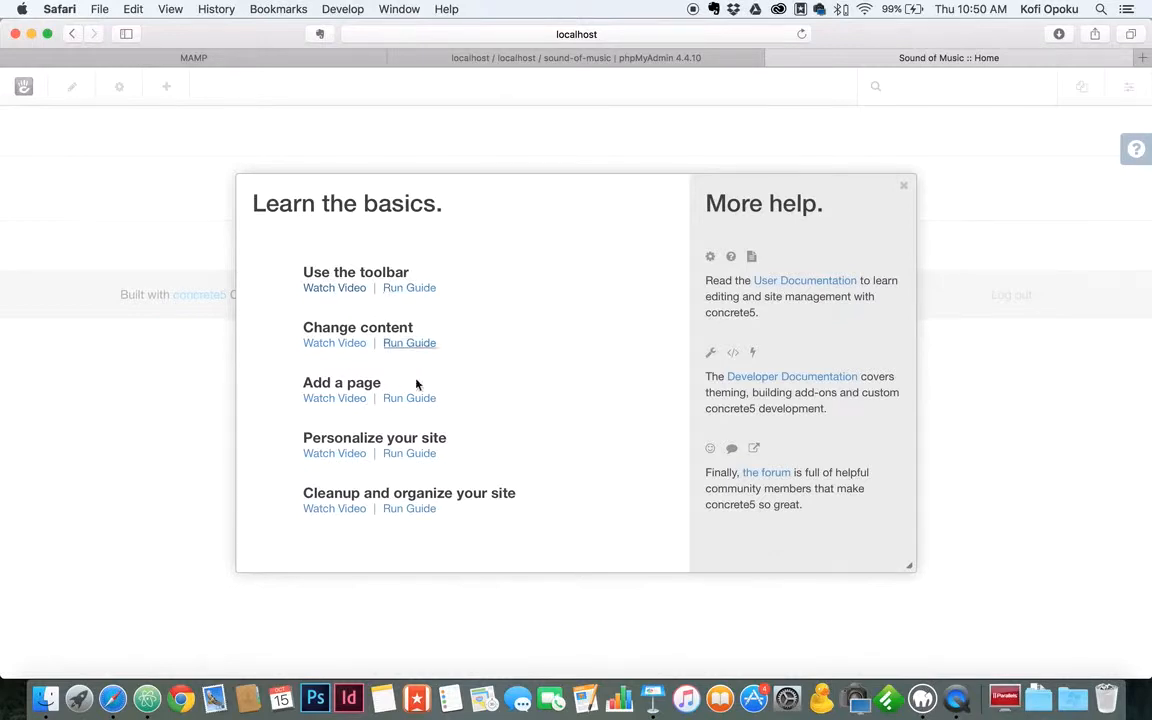
{"action": "left_click", "coordinate": [904, 186]}
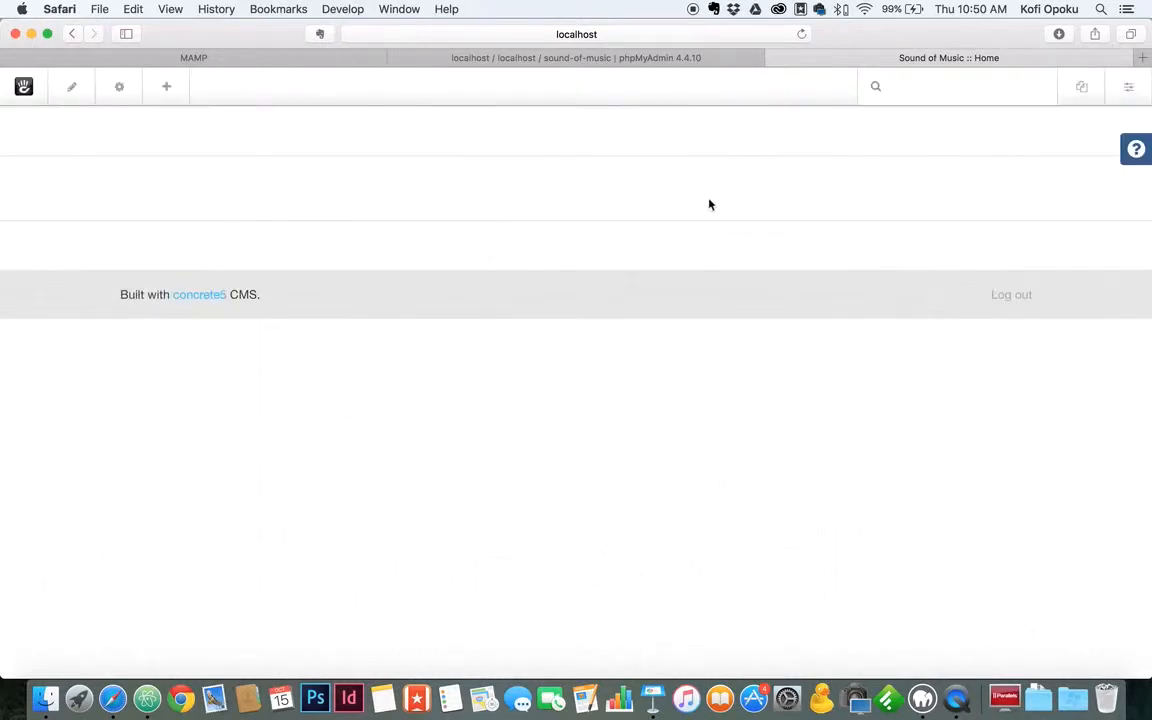
{"action": "left_click", "coordinate": [1125, 99]}
{"action": "left_click", "coordinate": [1125, 99]}
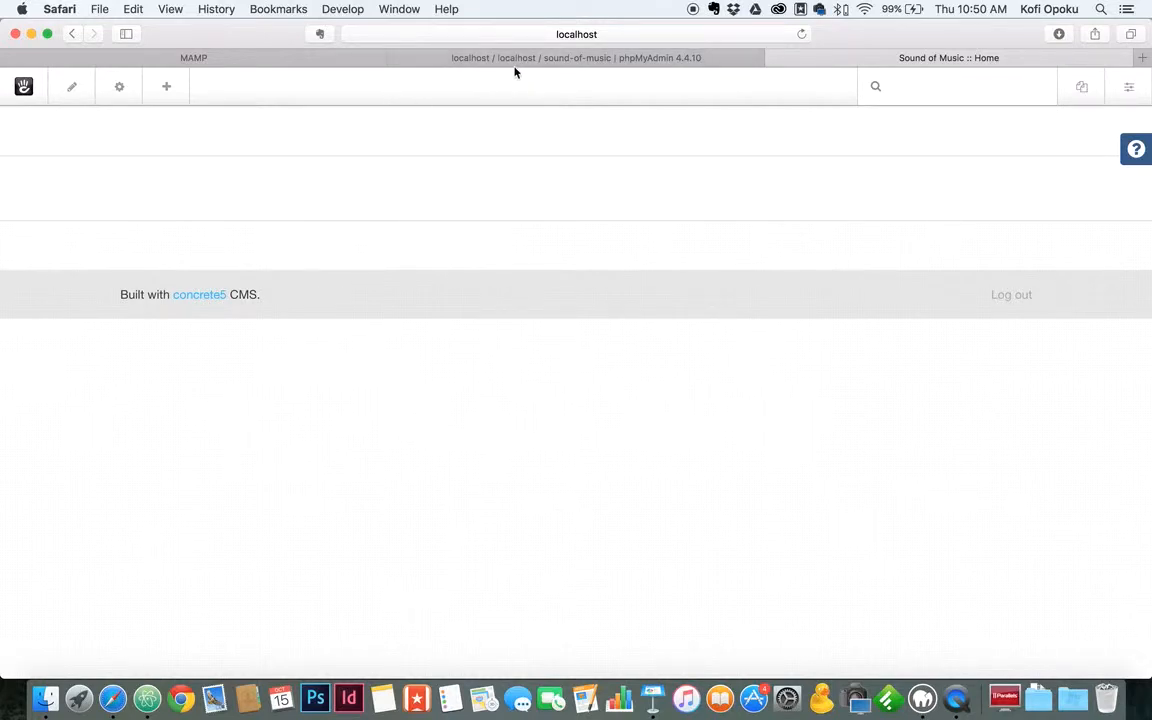
{"action": "left_click", "coordinate": [440, 57]}
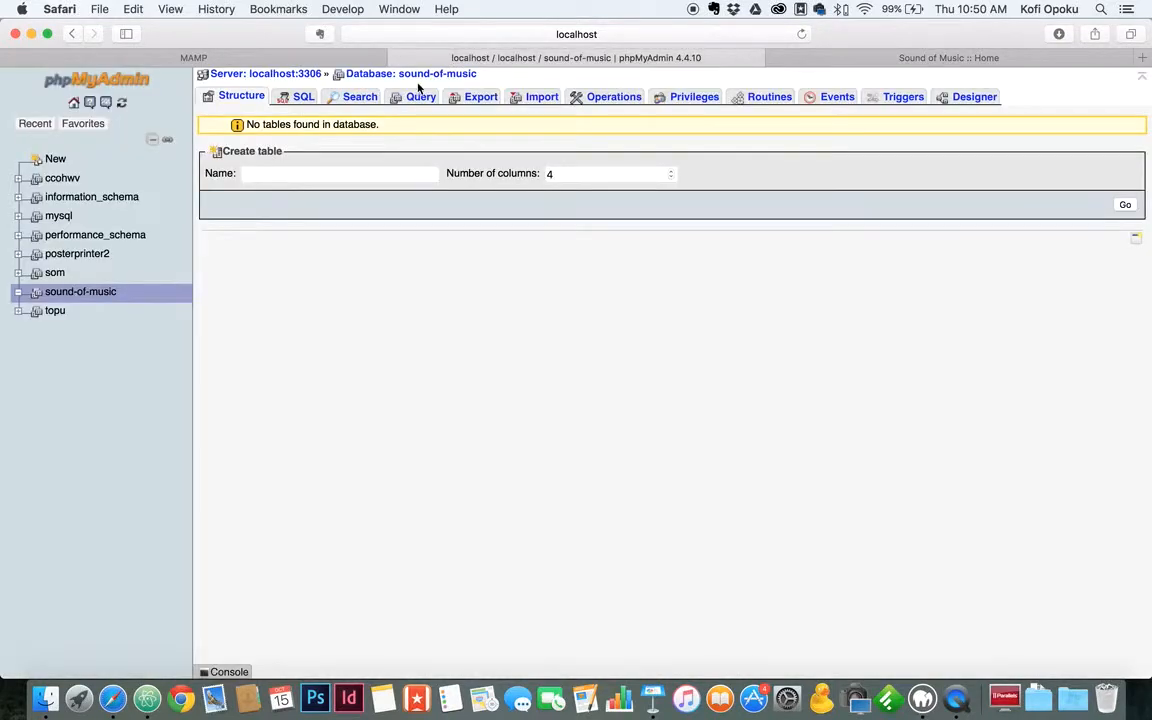
{"action": "left_click", "coordinate": [98, 294]}
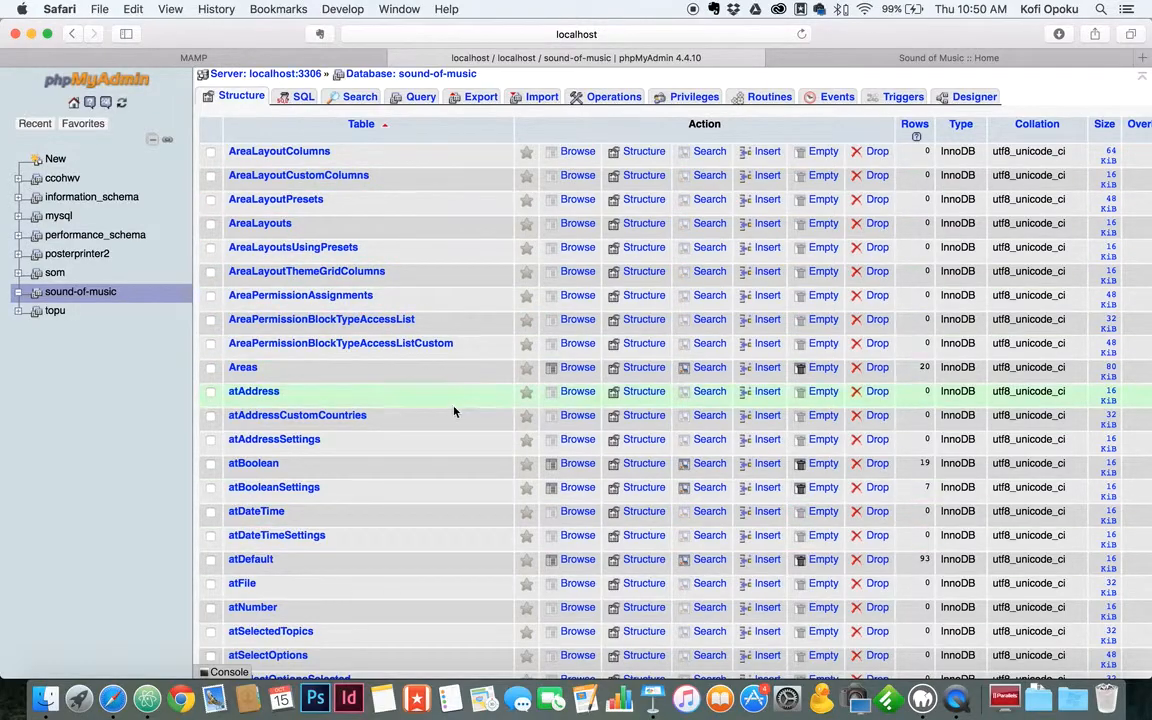
{"action": "scroll", "coordinate": [453, 411], "scroll_direction": "down", "scroll_amount": 20}
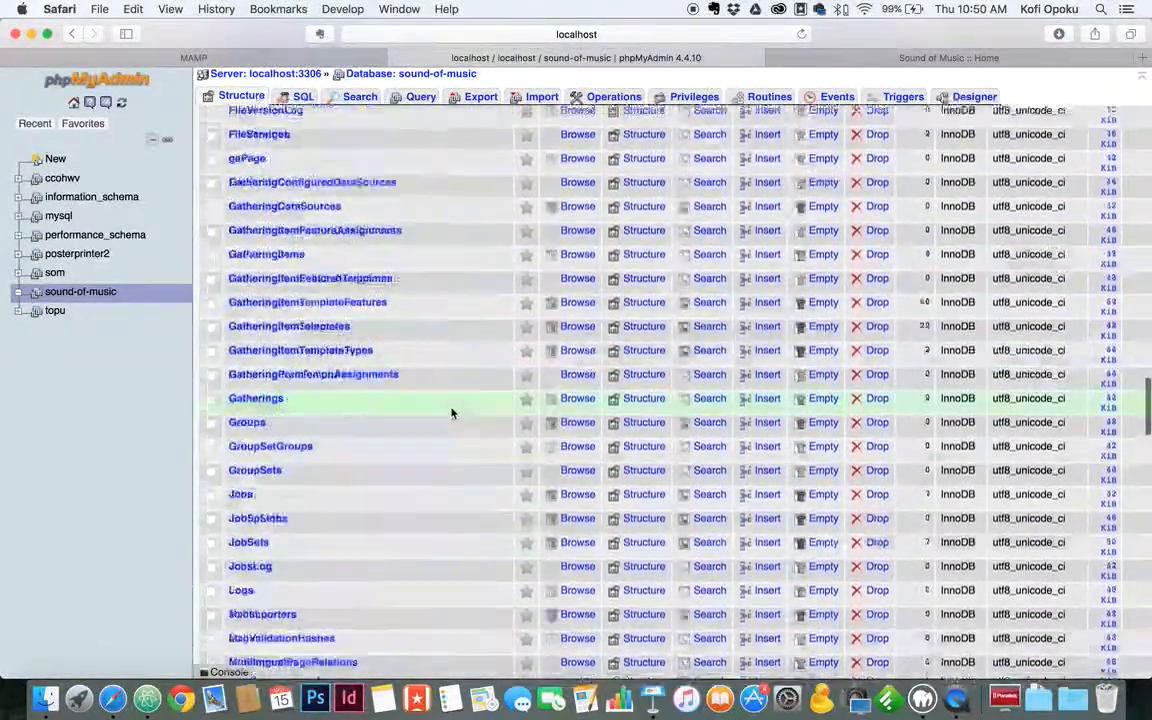
{"action": "scroll", "coordinate": [450, 411], "scroll_direction": "down", "scroll_amount": 5}
{"action": "scroll", "coordinate": [338, 305], "scroll_direction": "up", "scroll_amount": 15}
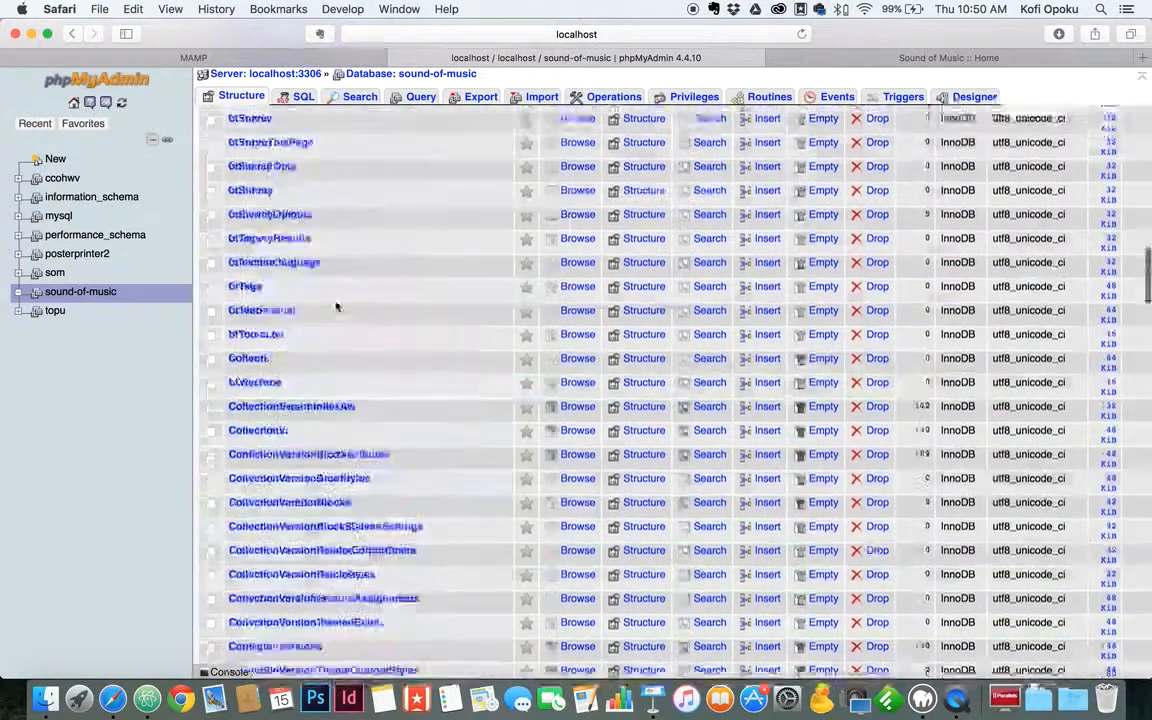
{"action": "scroll", "coordinate": [338, 305], "scroll_direction": "up", "scroll_amount": 15}
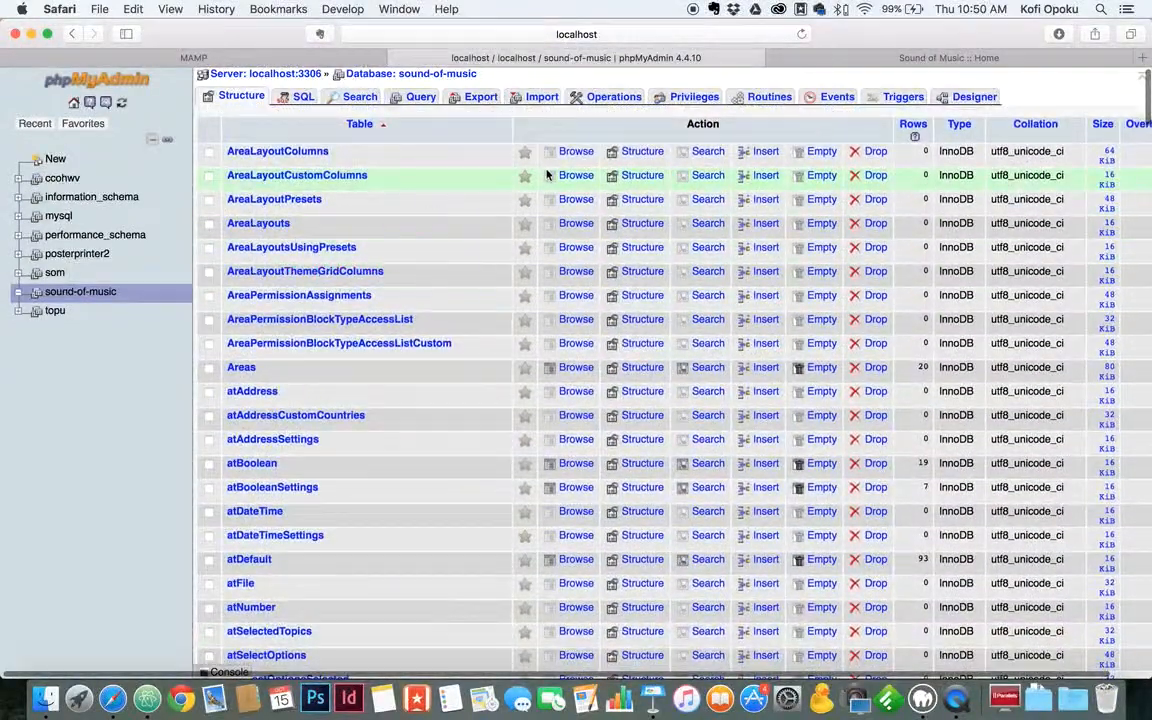
{"action": "left_click", "coordinate": [867, 58]}
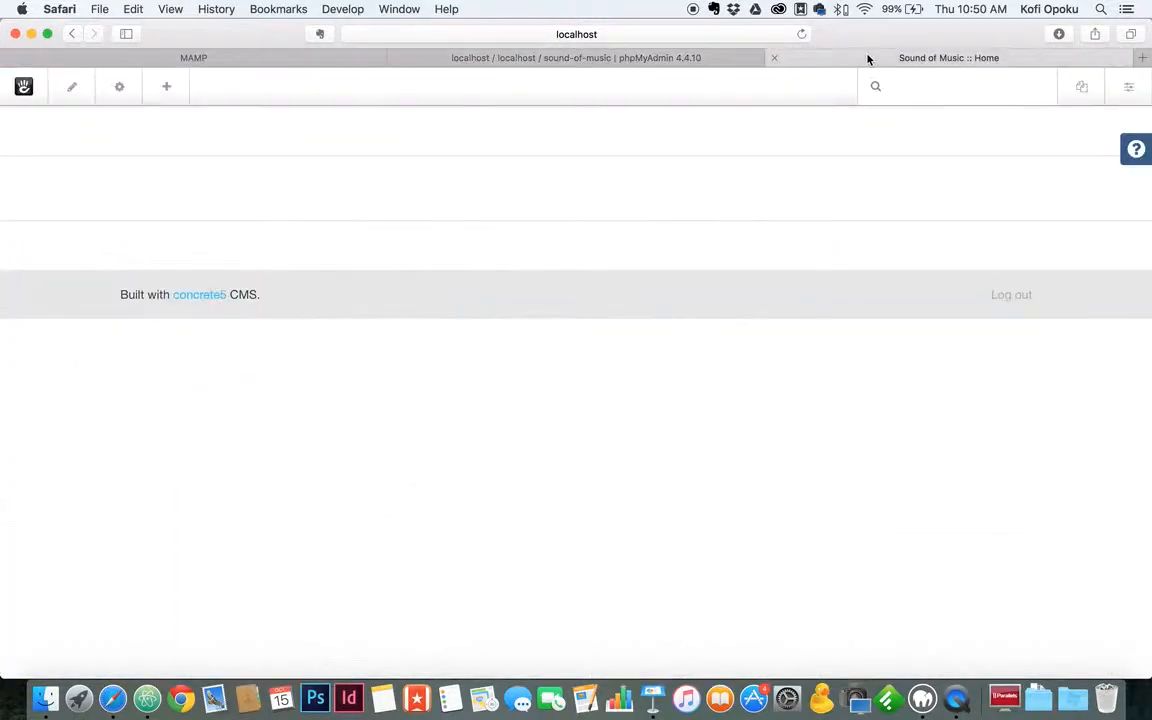